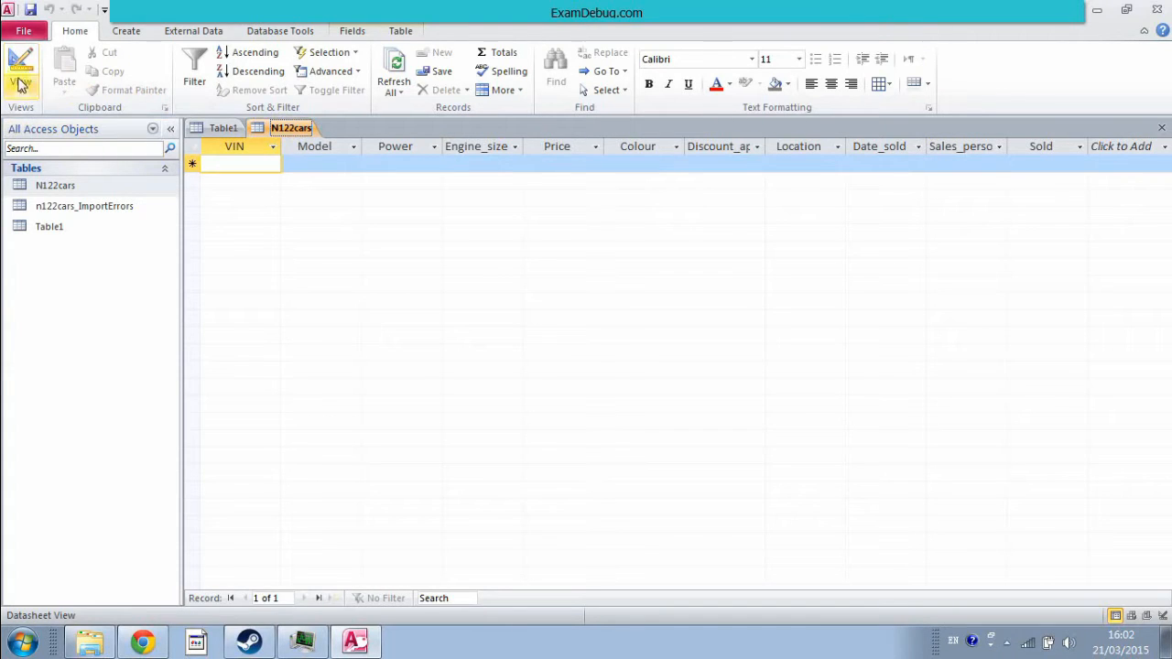
Step: Show the N122cars table in Design view and review the data types of the VIN, Model, Power, Engine_size and Price fields
{"action": "left_click", "coordinate": [20, 84]}
{"action": "left_click", "coordinate": [292, 227]}
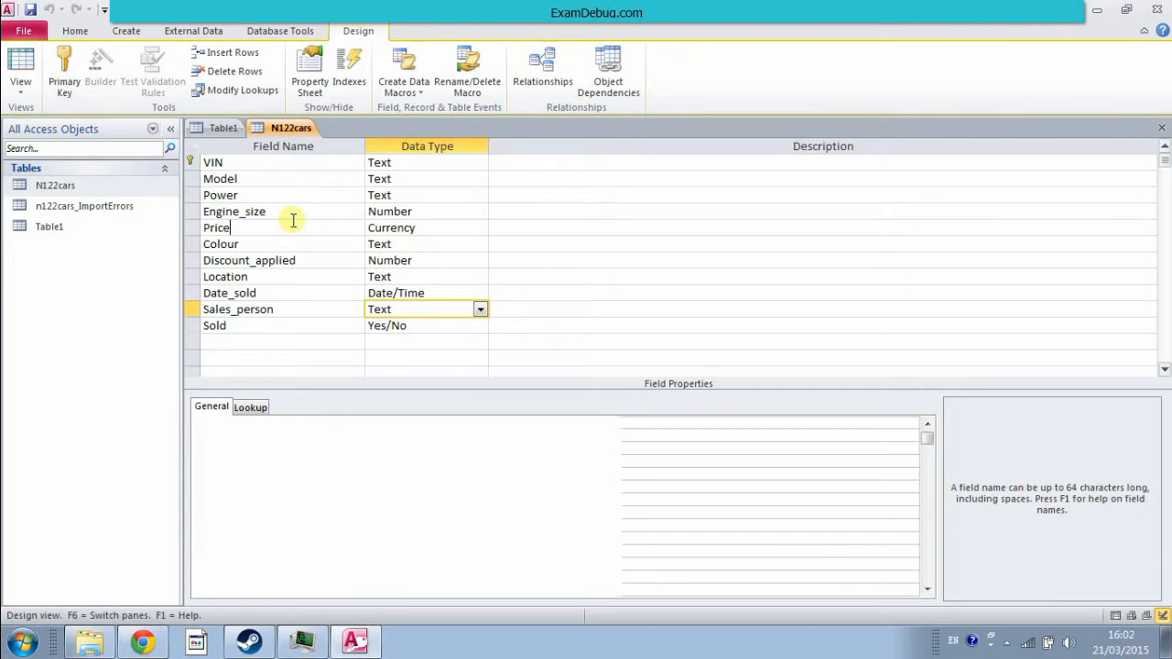
{"action": "left_click", "coordinate": [248, 163]}
{"action": "left_click", "coordinate": [389, 163]}
{"action": "left_click", "coordinate": [402, 182]}
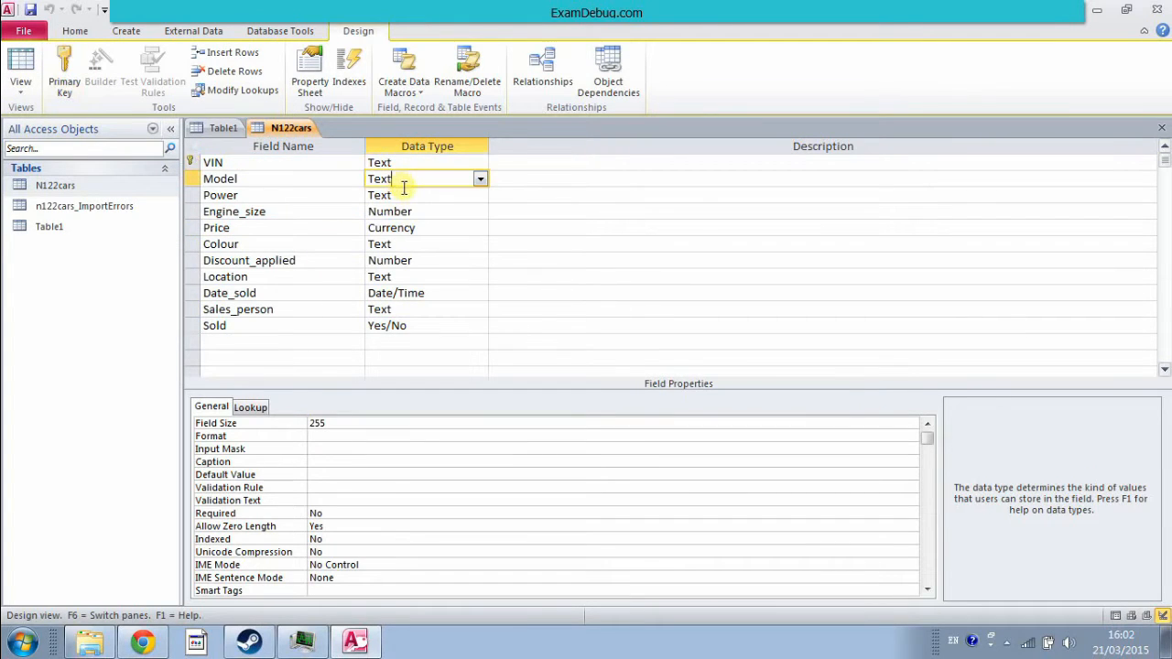
{"action": "left_click", "coordinate": [404, 199]}
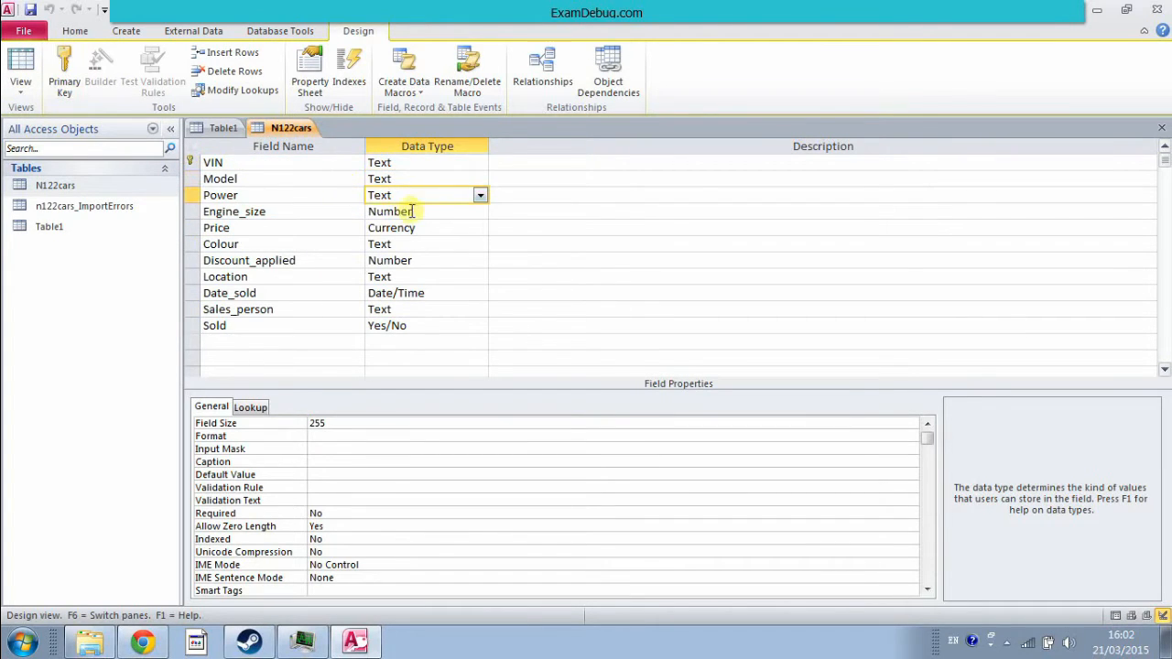
{"action": "left_click", "coordinate": [327, 213]}
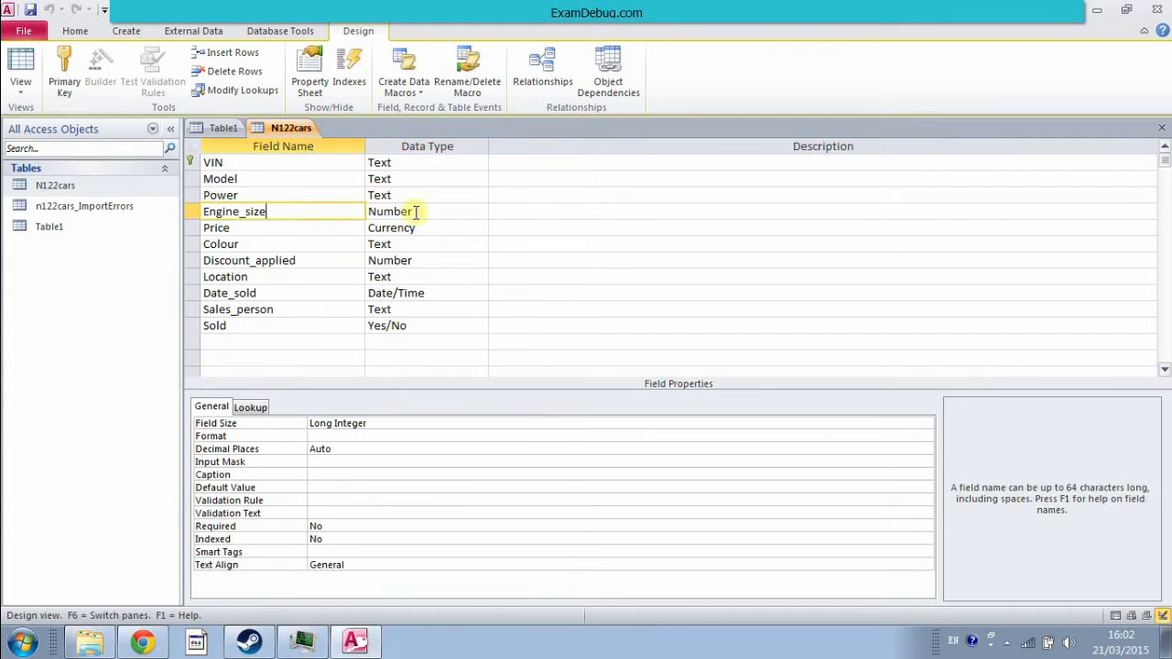
{"action": "left_click", "coordinate": [375, 213]}
{"action": "left_click", "coordinate": [265, 227]}
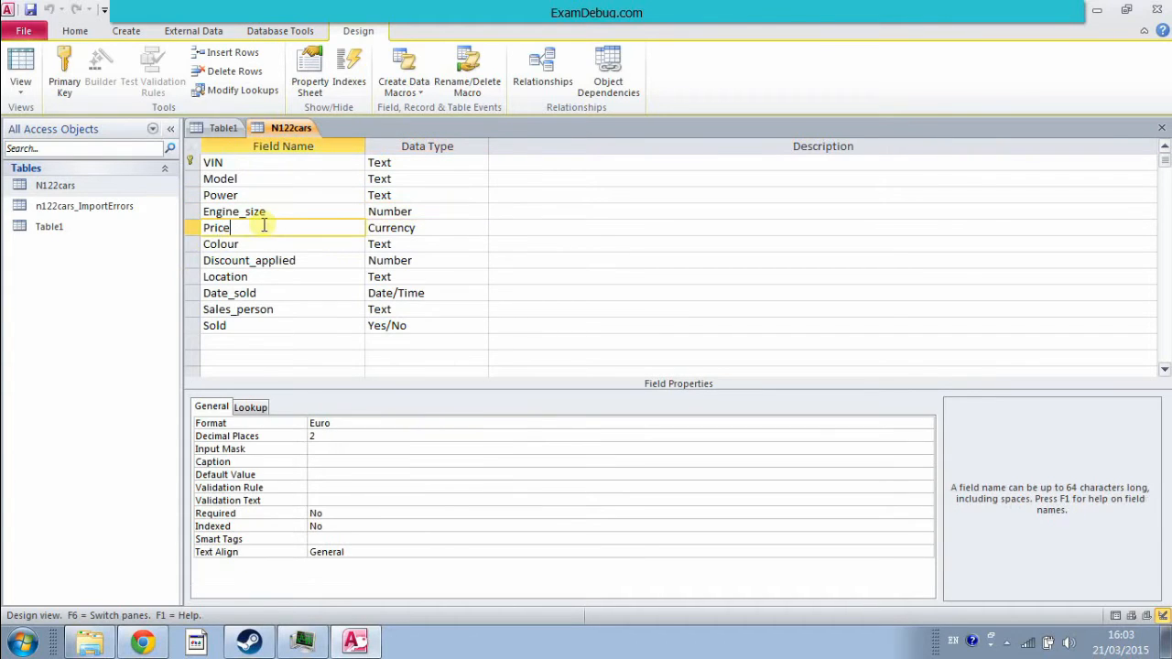
{"action": "left_click", "coordinate": [455, 226]}
{"action": "left_click", "coordinate": [263, 228]}
{"action": "left_click", "coordinate": [445, 227]}
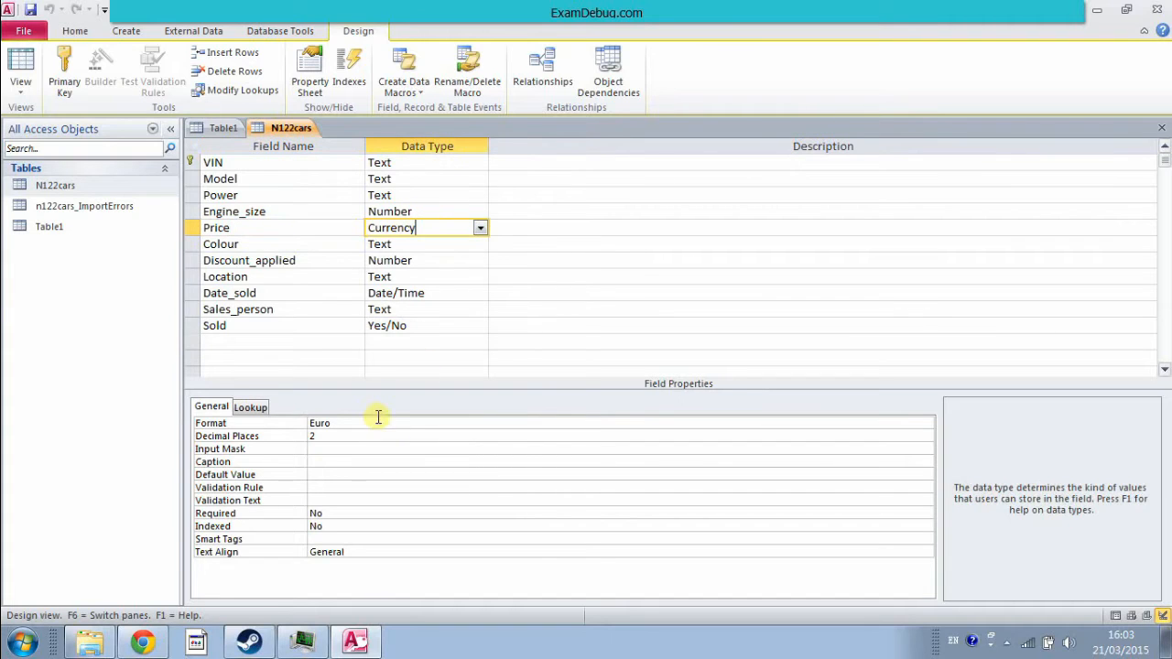
Step: Review the data types of the VIN, Engine_size, Discount_applied and Sold fields
{"action": "left_click", "coordinate": [273, 163]}
{"action": "left_click", "coordinate": [392, 162]}
{"action": "left_click", "coordinate": [275, 211]}
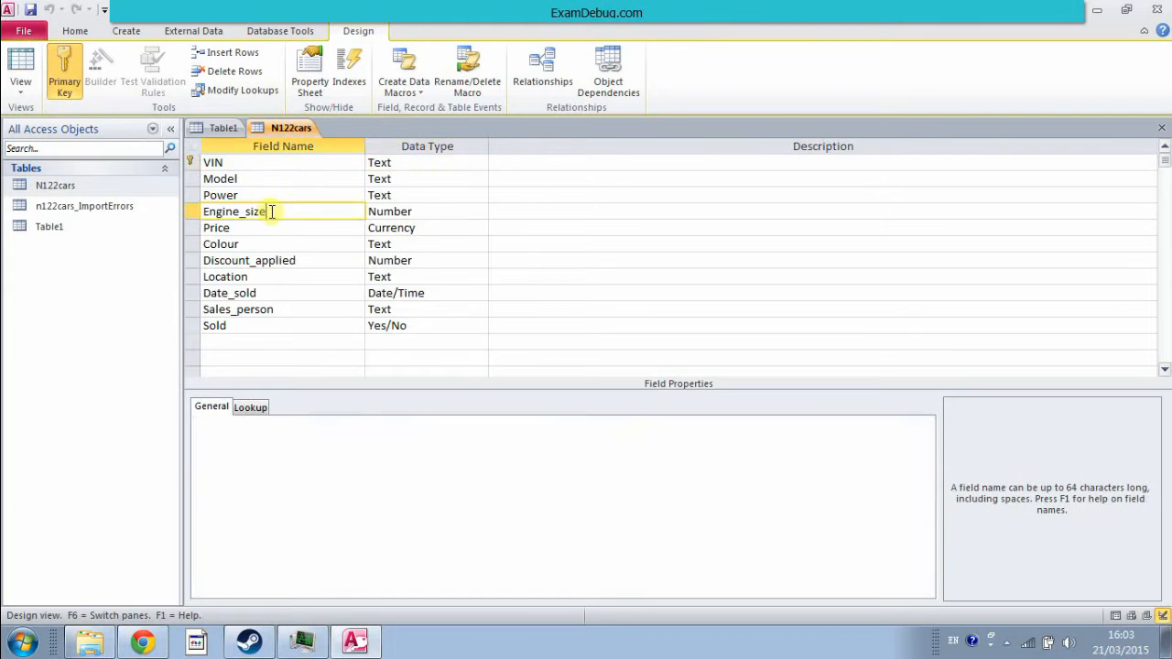
{"action": "left_click", "coordinate": [384, 261]}
{"action": "left_click", "coordinate": [320, 325]}
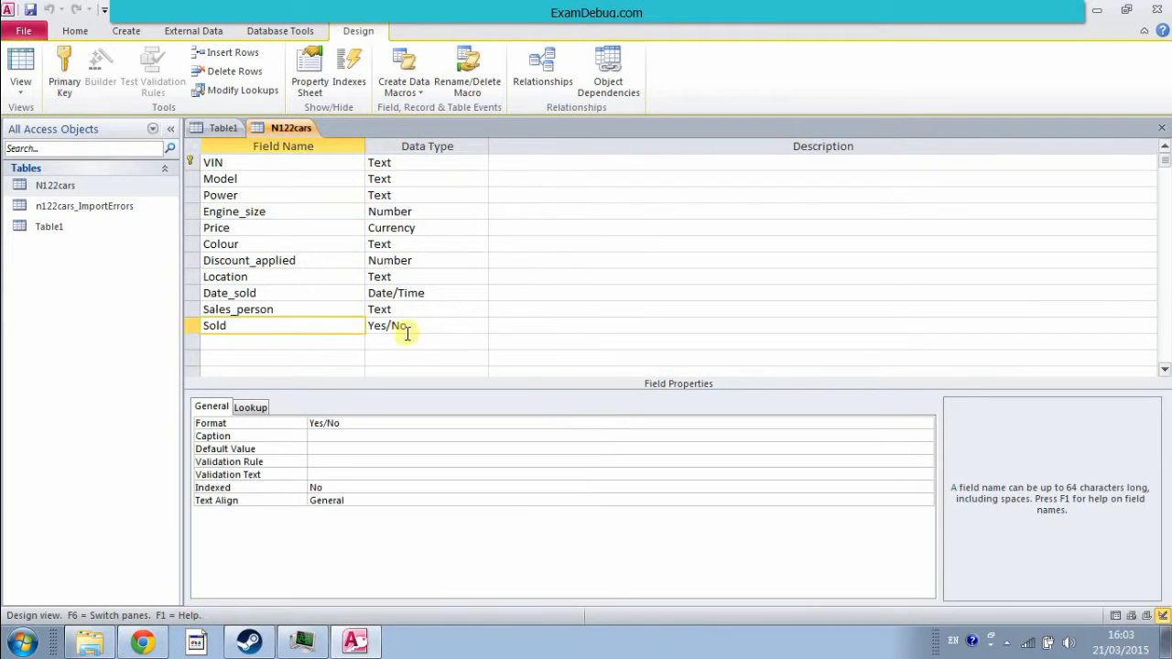
{"action": "left_click", "coordinate": [421, 325]}
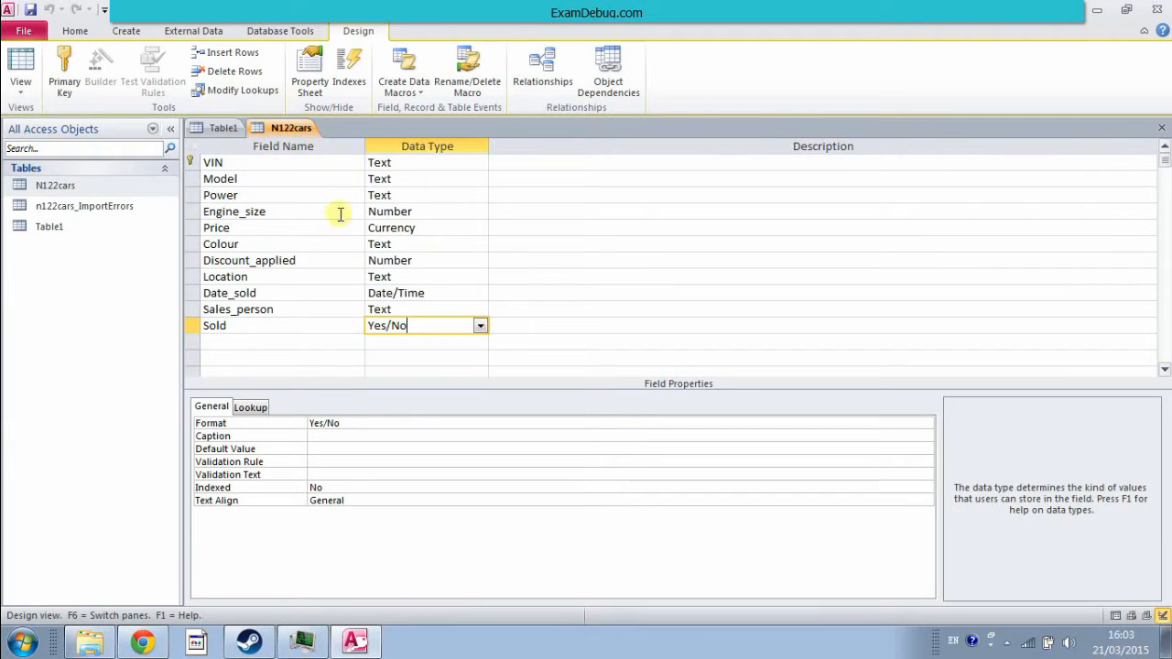
Step: Compare N122cars in Datasheet and Design view, check the Sold field's data type, and return to Datasheet view
{"action": "left_click", "coordinate": [28, 73]}
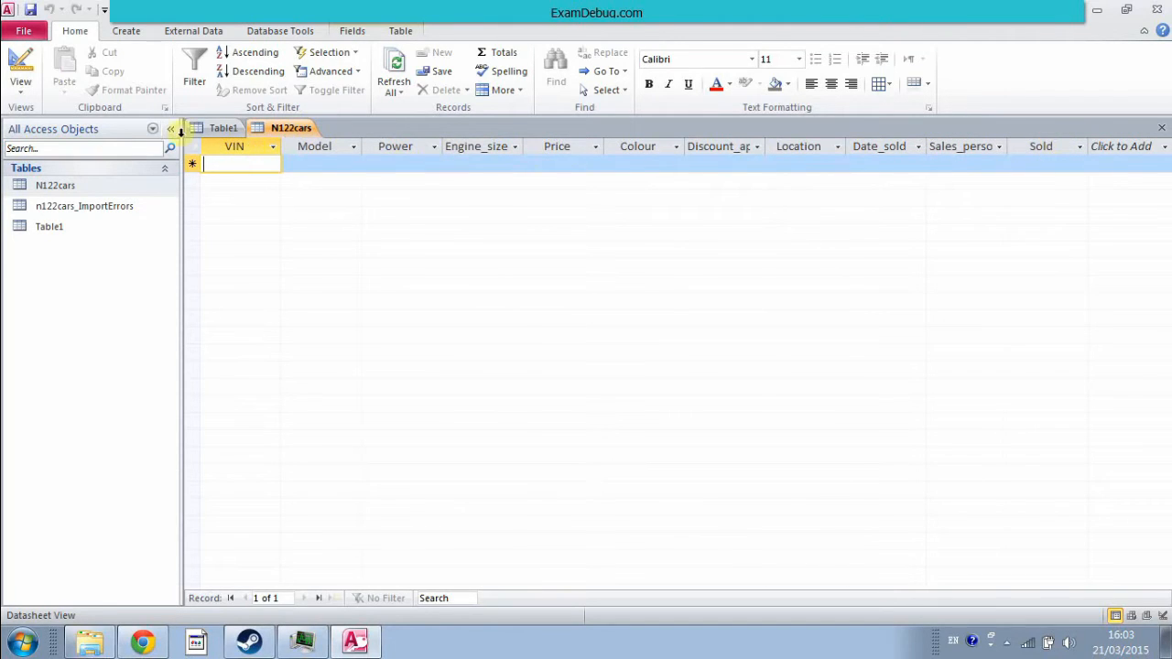
{"action": "left_click", "coordinate": [21, 63]}
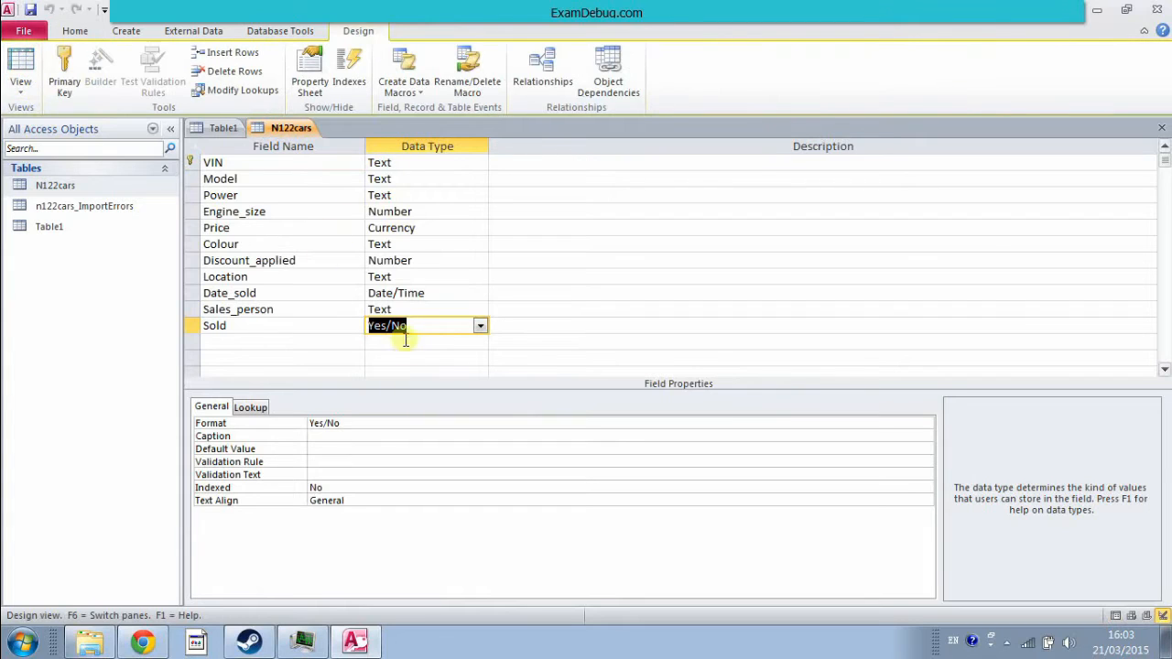
{"action": "left_click", "coordinate": [410, 325]}
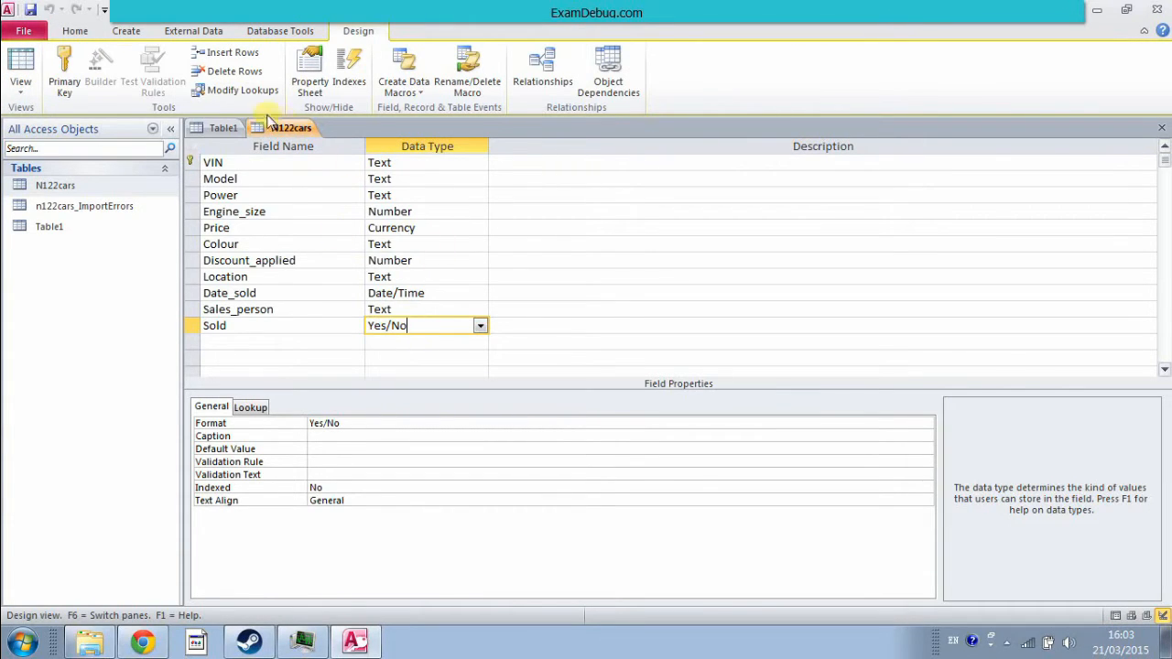
{"action": "left_click", "coordinate": [20, 63]}
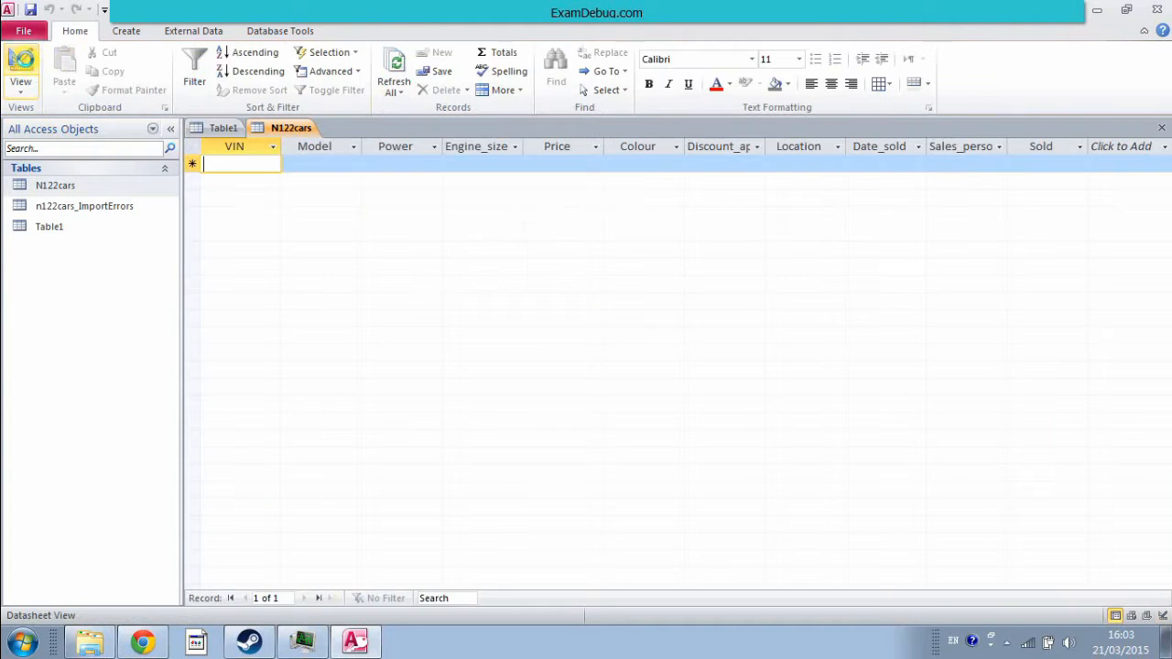
Step: Start a text file import and choose n122carsappend.csv from the Downloads folder as the source
{"action": "left_click", "coordinate": [181, 39]}
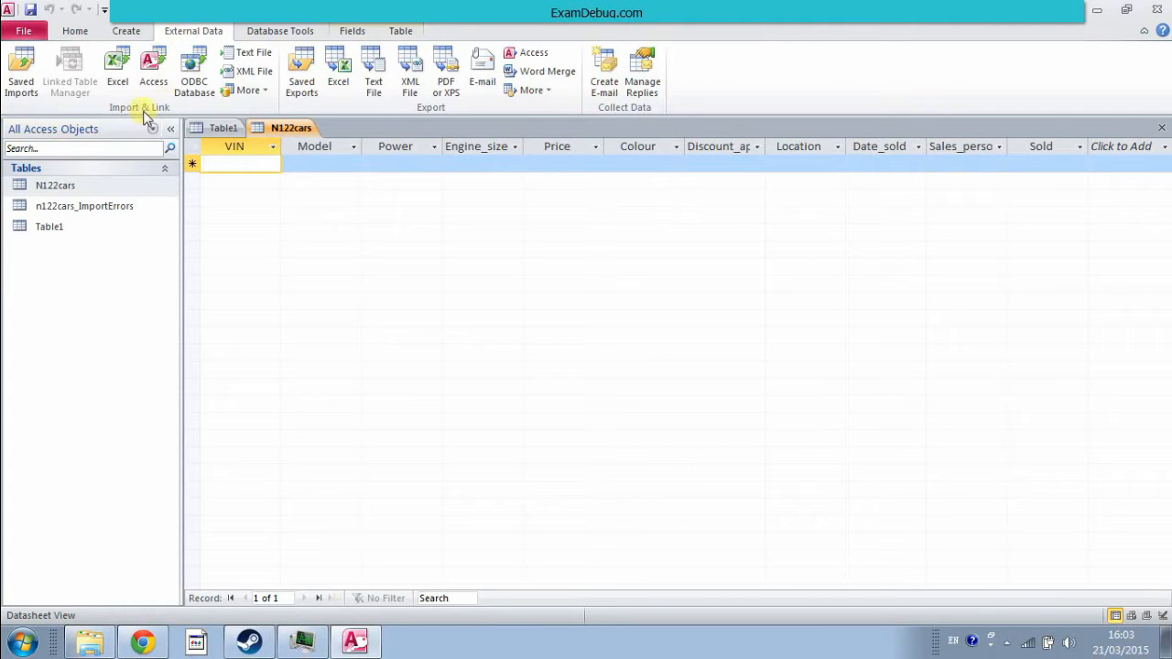
{"action": "left_click", "coordinate": [252, 56]}
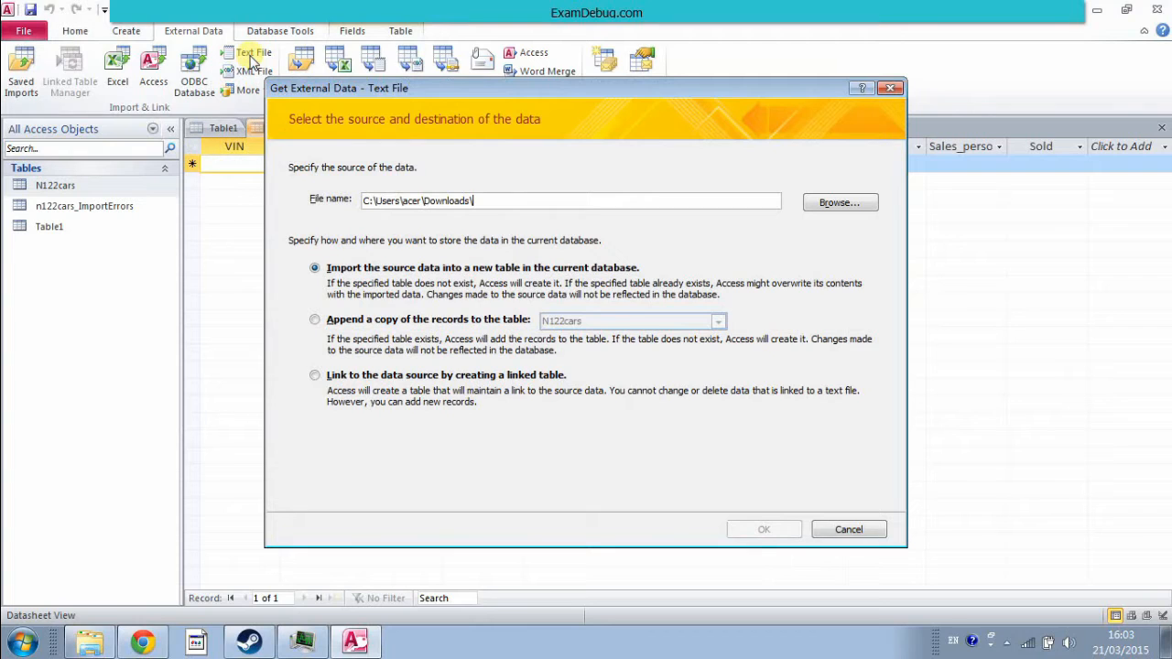
{"action": "left_click", "coordinate": [828, 203]}
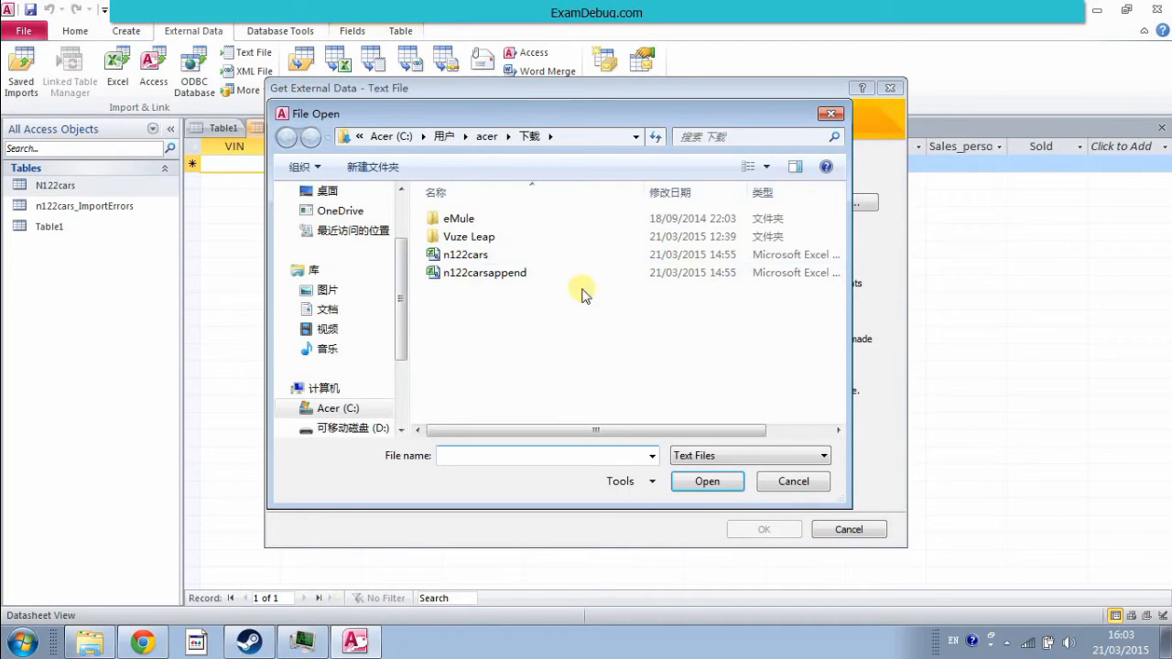
{"action": "left_click", "coordinate": [473, 280]}
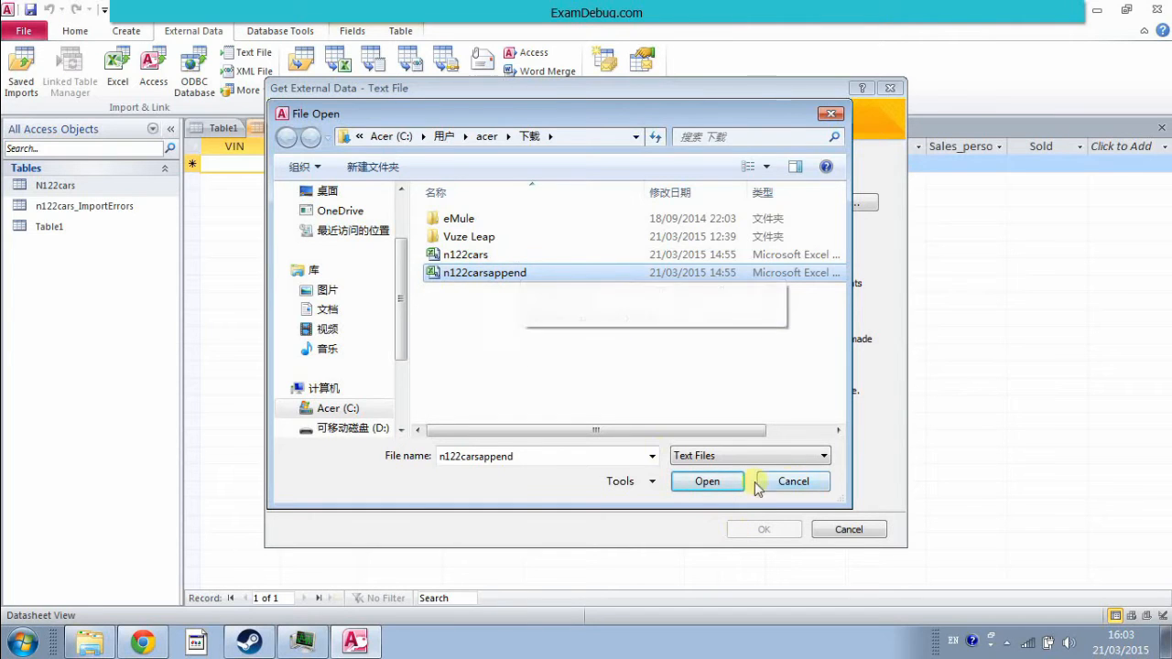
{"action": "left_click", "coordinate": [685, 482]}
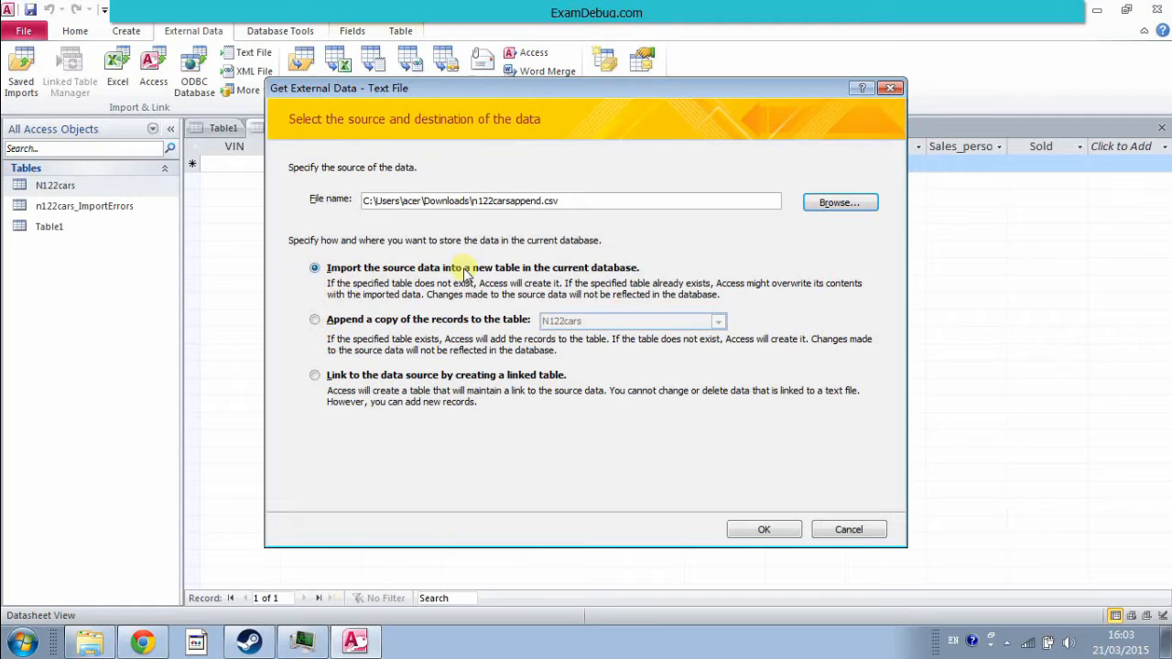
Step: Append the records to the N122cars table, saving and closing the open table, and accept the Delimited format
{"action": "left_click", "coordinate": [315, 320]}
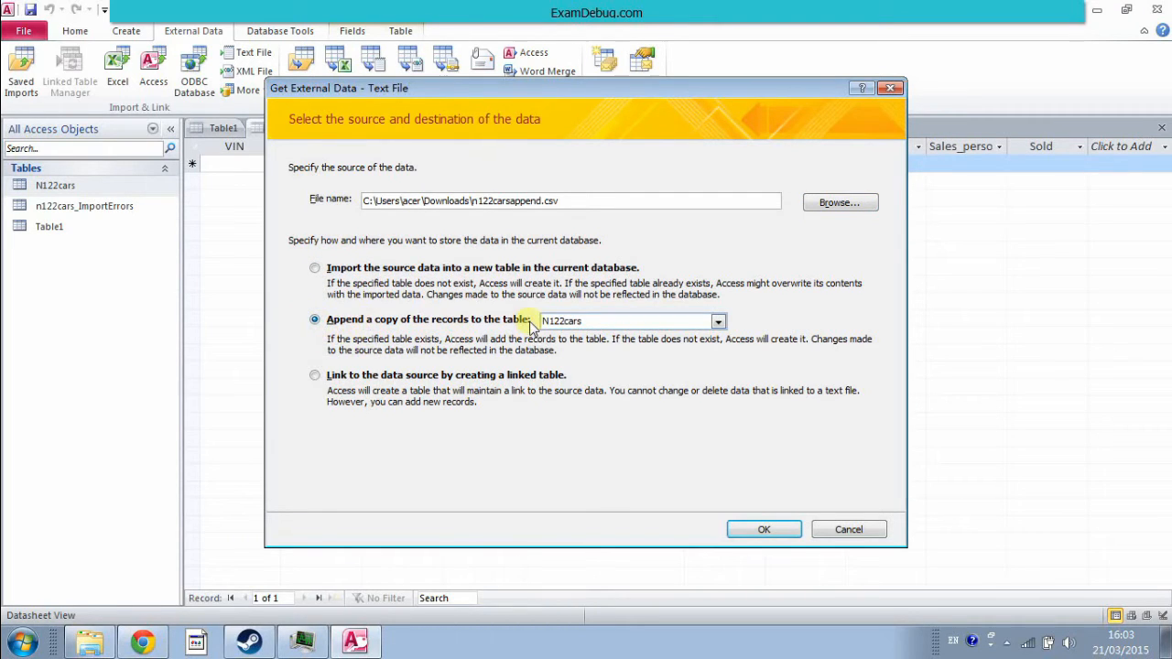
{"action": "left_click", "coordinate": [717, 321]}
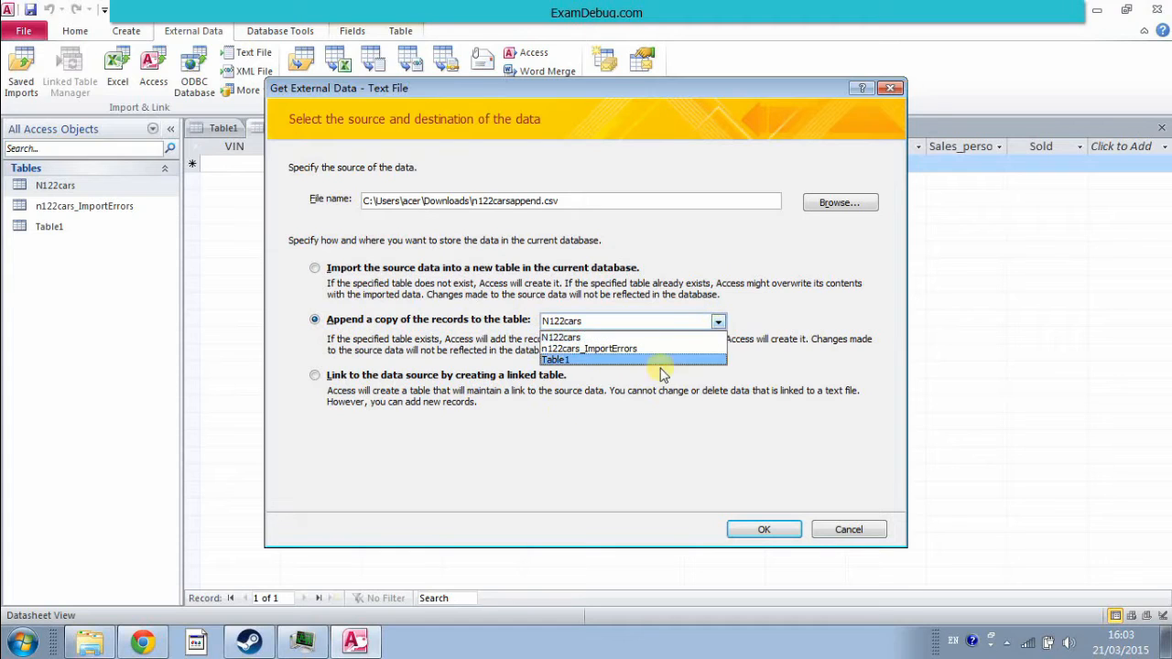
{"action": "left_click", "coordinate": [576, 337]}
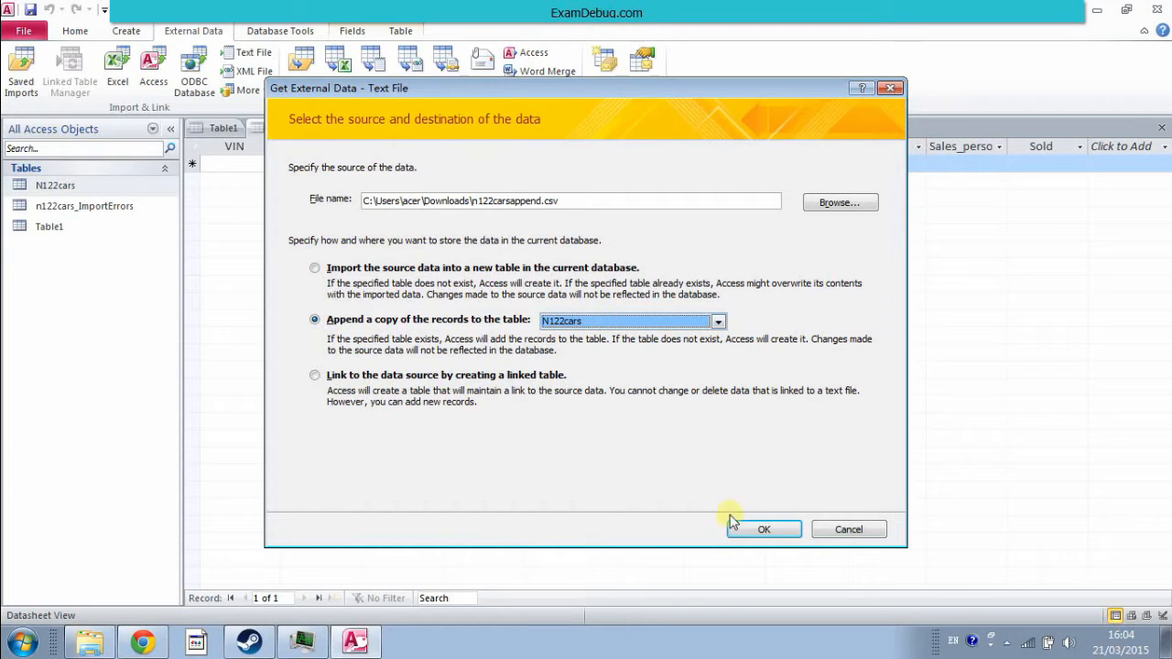
{"action": "left_click", "coordinate": [758, 530]}
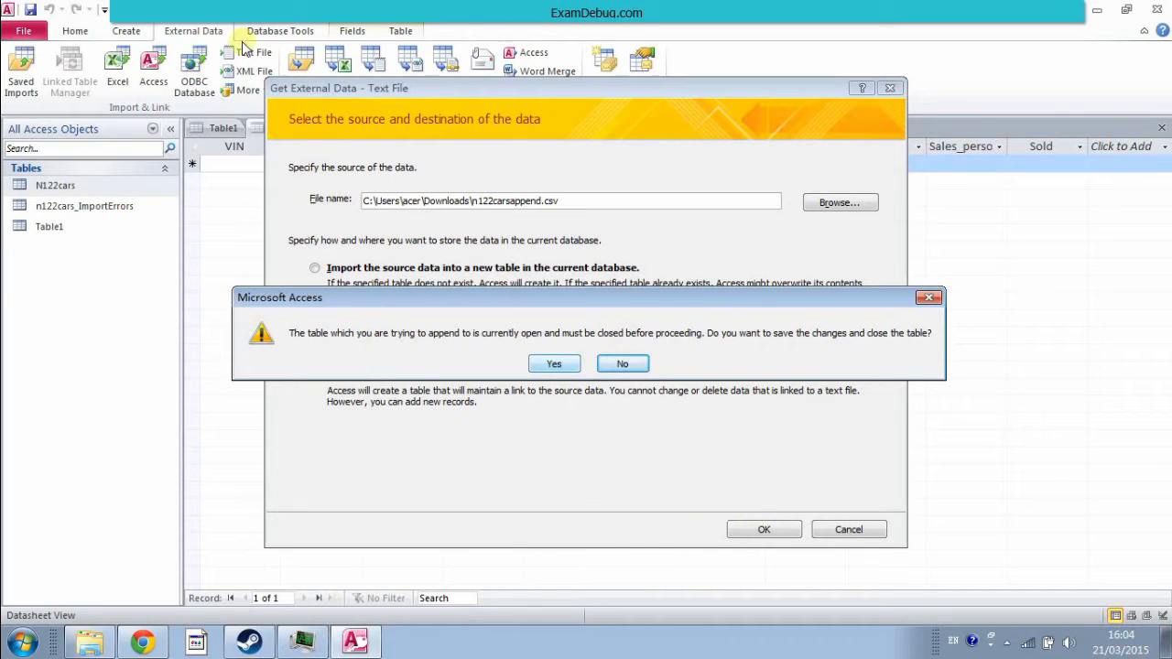
{"action": "left_click", "coordinate": [554, 364]}
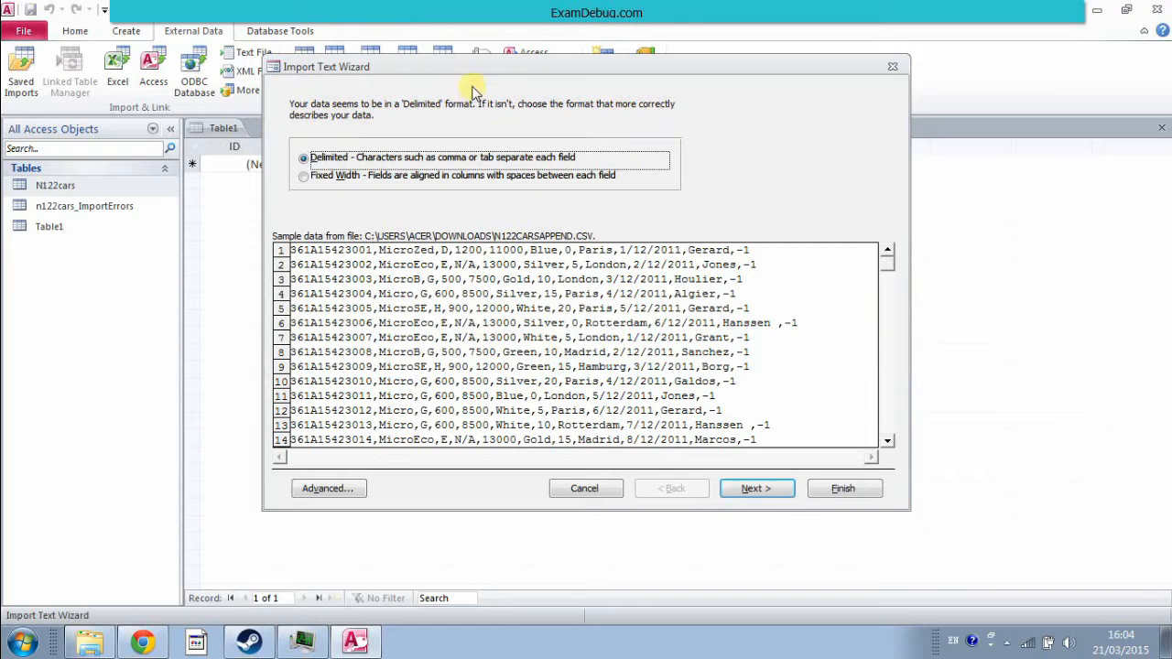
{"action": "left_click_drag", "start_coordinate": [473, 72], "coordinate": [416, 78]}
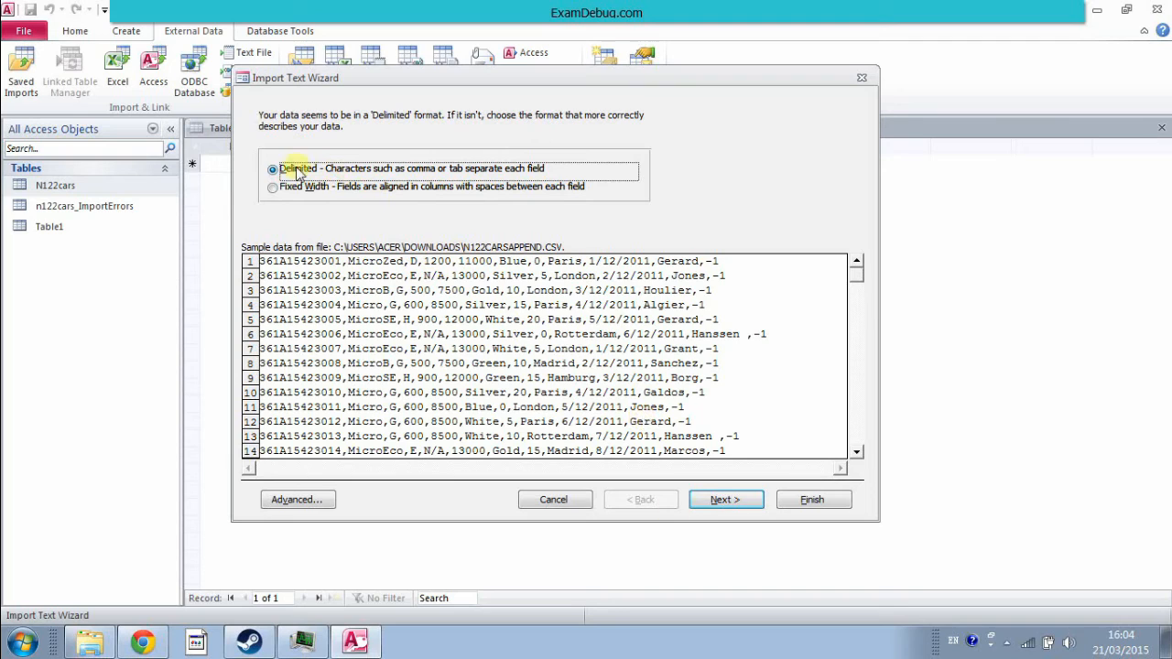
{"action": "left_click", "coordinate": [717, 499]}
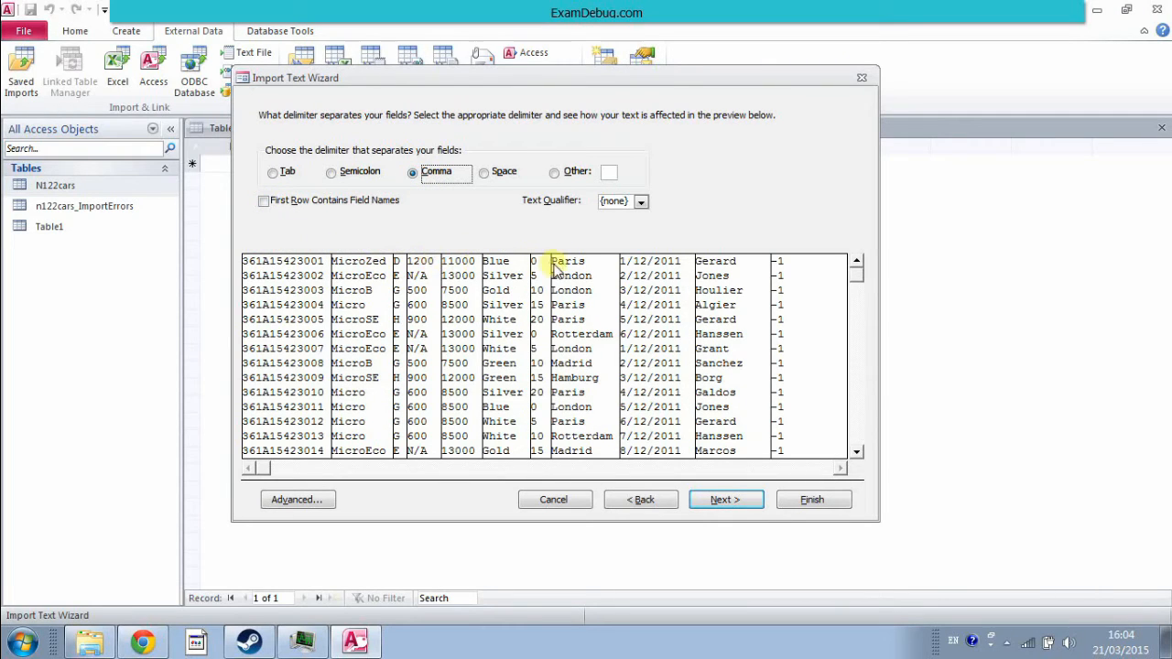
Step: Try treating the first row as field names in the import preview, and leave the option switched off
{"action": "left_click", "coordinate": [310, 205]}
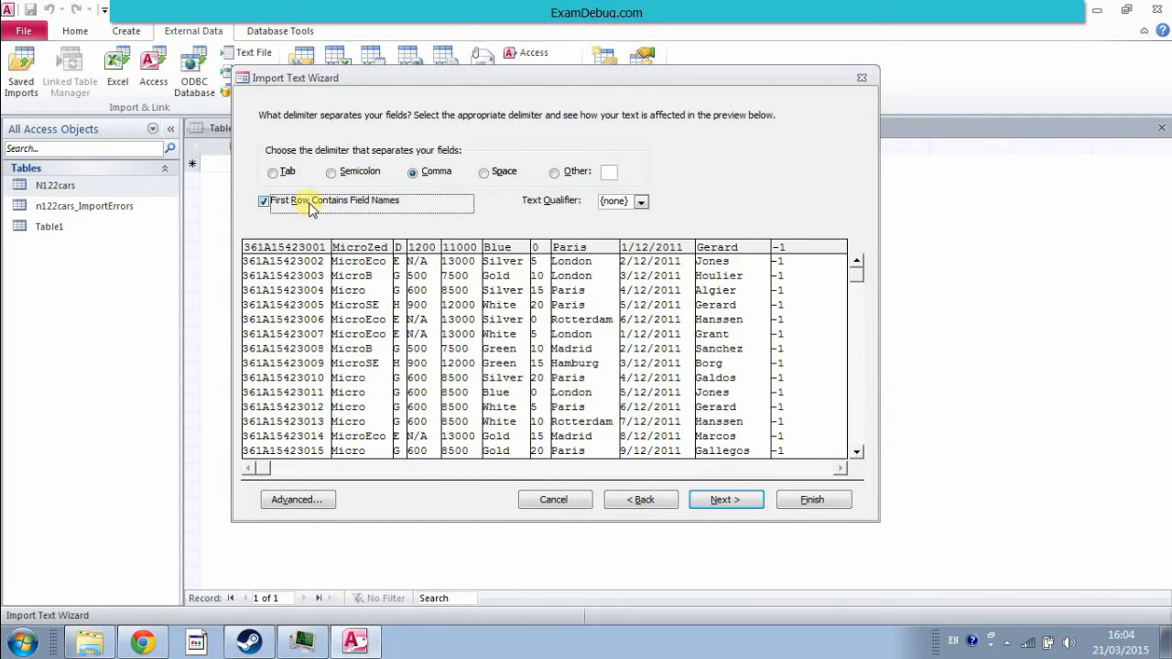
{"action": "left_click", "coordinate": [309, 205]}
{"action": "left_click", "coordinate": [263, 204]}
{"action": "left_click", "coordinate": [265, 205]}
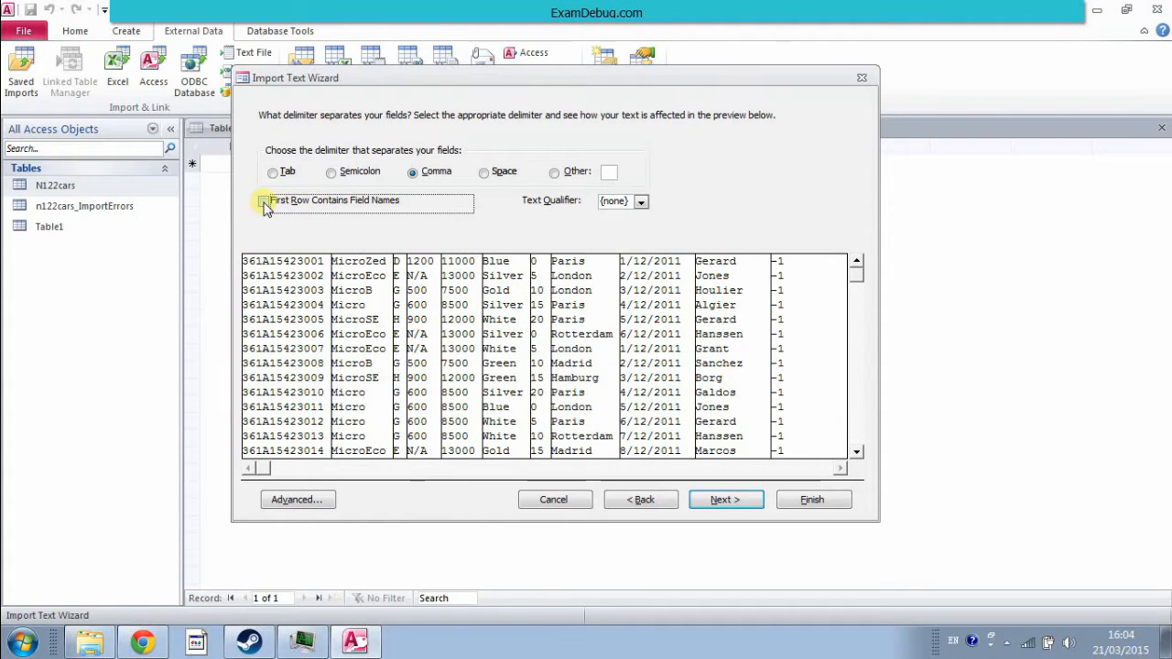
{"action": "left_click", "coordinate": [264, 203]}
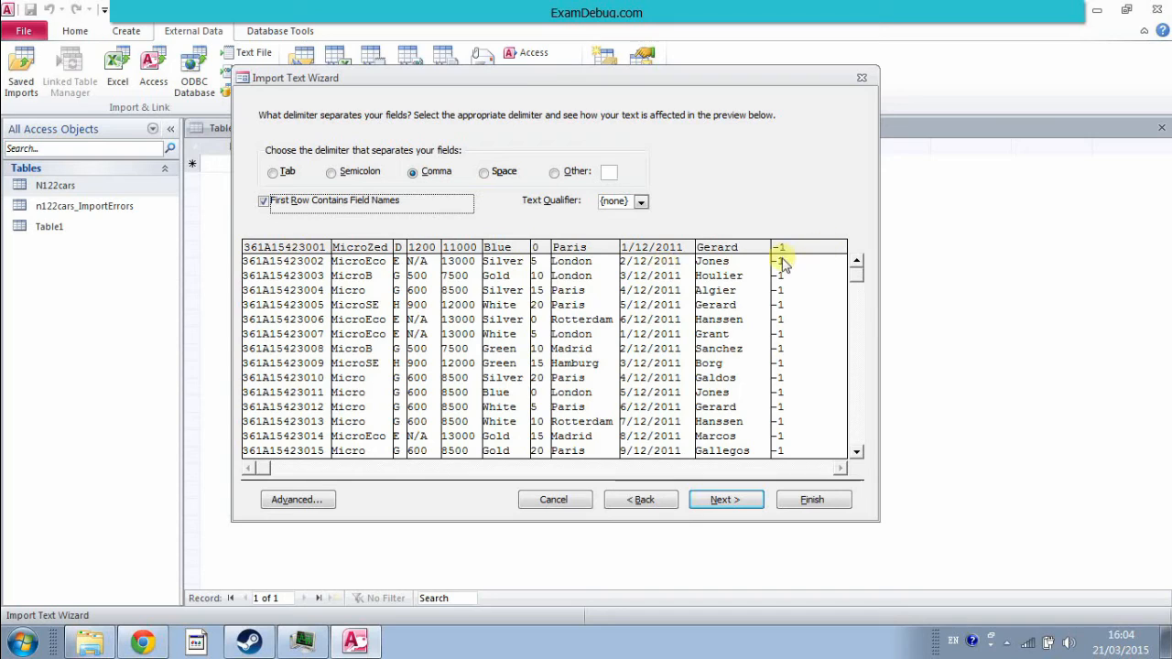
{"action": "left_click", "coordinate": [264, 201]}
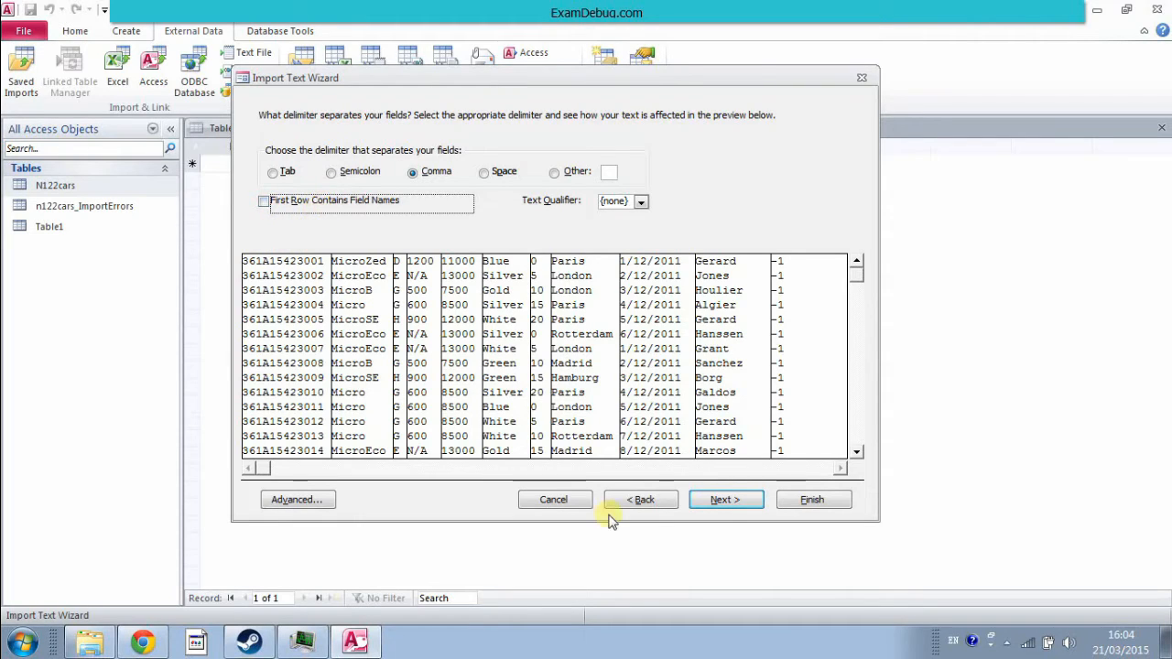
Step: Finish the comma-delimited import into N122cars without table analysis or saved import steps
{"action": "left_click", "coordinate": [722, 503]}
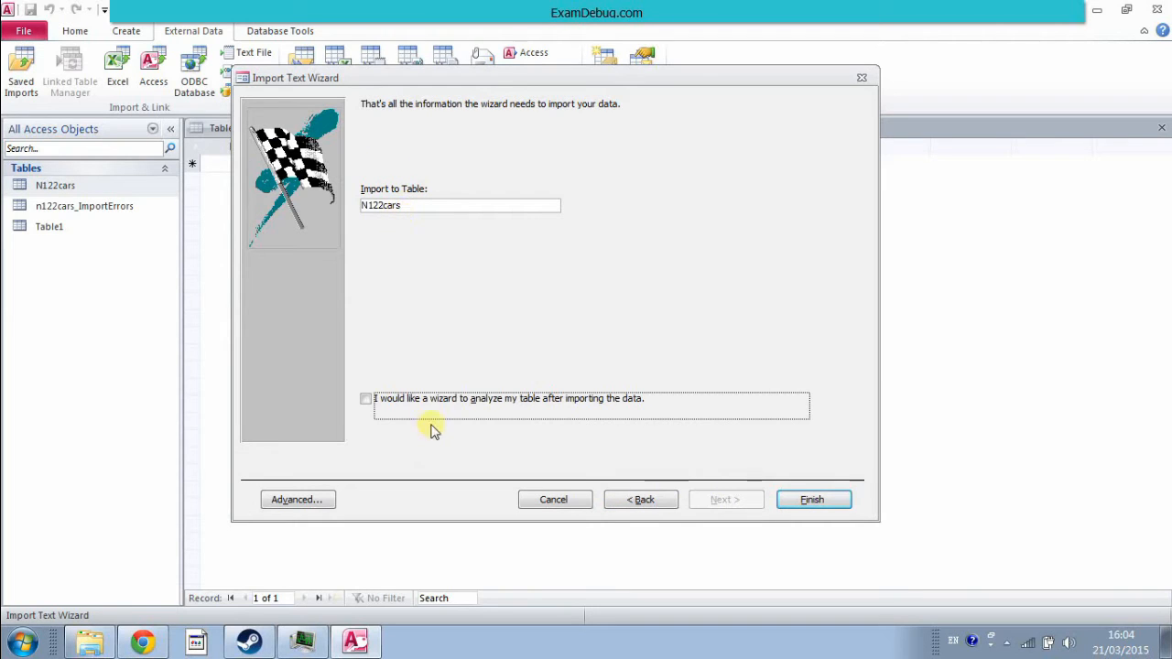
{"action": "left_click", "coordinate": [809, 500]}
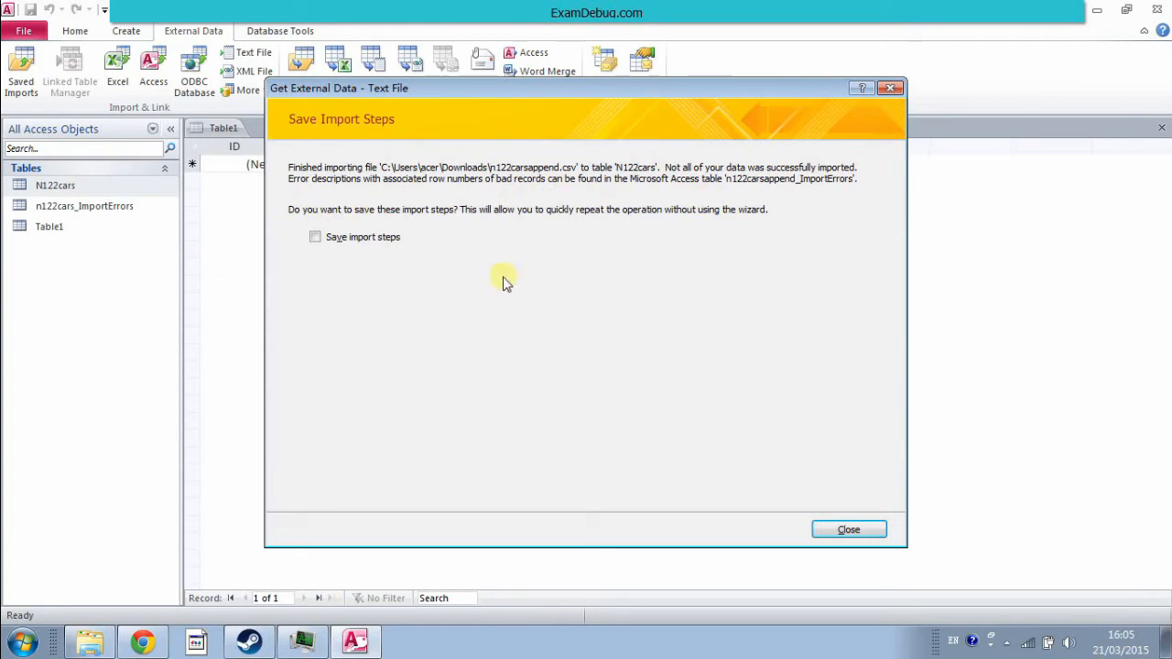
{"action": "left_click", "coordinate": [849, 530]}
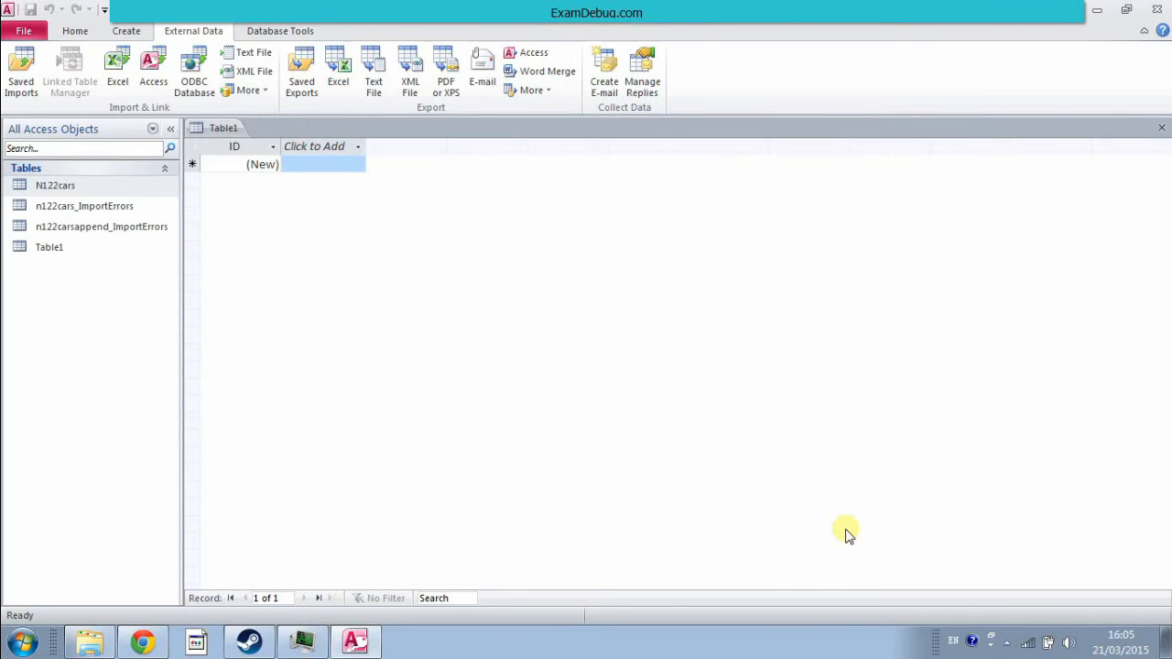
Step: Open the n122cars_ImportErrors and N122cars tables and inspect the Engine_size values of the MicroEco records
{"action": "double_click", "coordinate": [113, 205]}
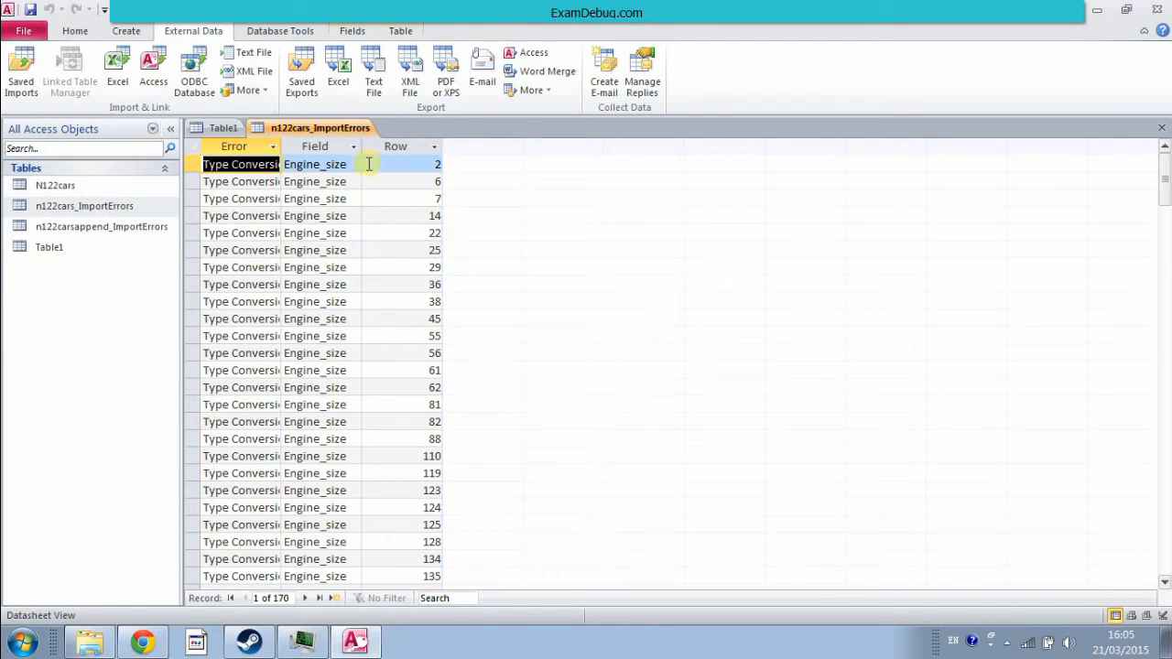
{"action": "left_click", "coordinate": [84, 191]}
{"action": "double_click", "coordinate": [84, 191]}
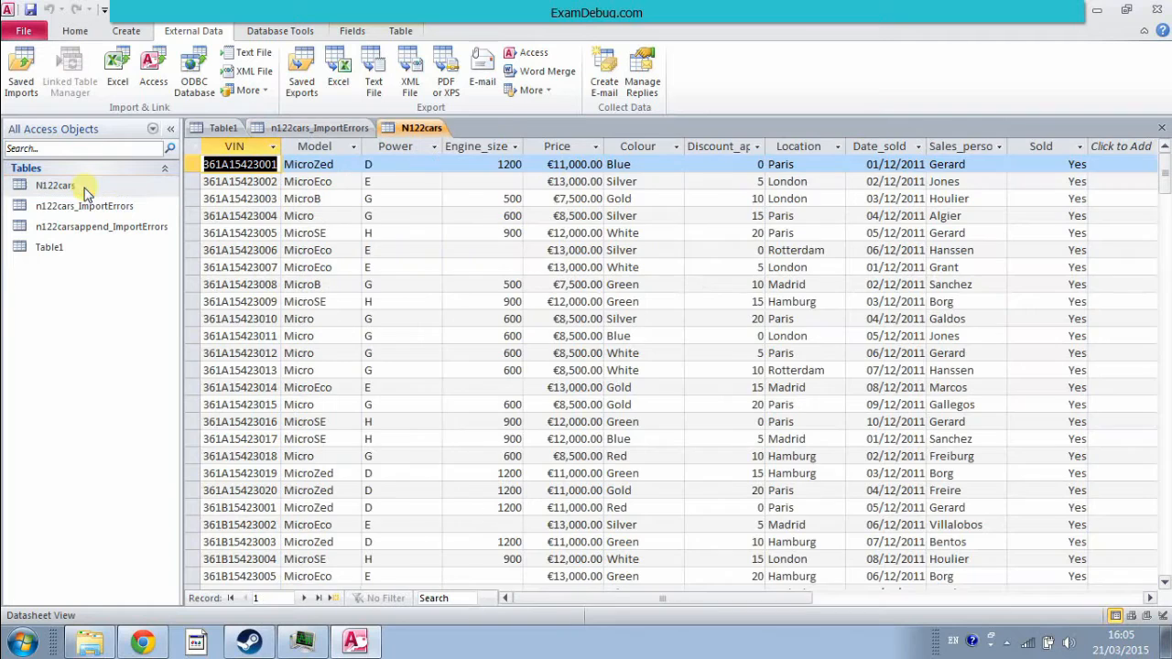
{"action": "left_click", "coordinate": [508, 184]}
{"action": "left_click", "coordinate": [458, 251]}
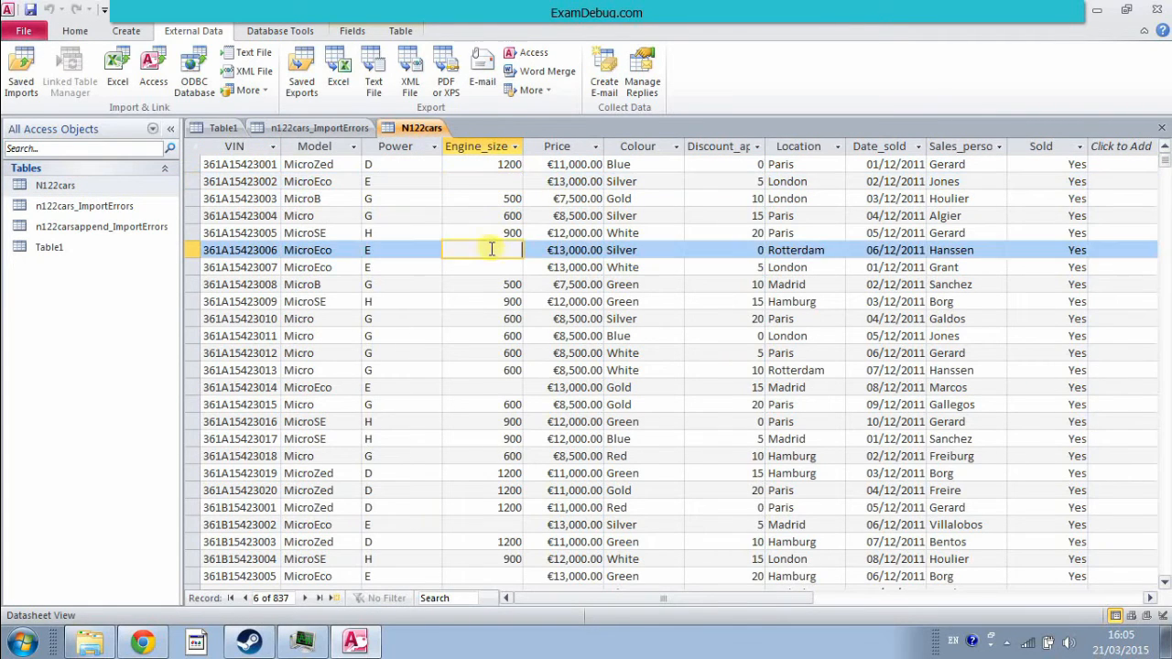
Step: Compare the Engine_size cells of the MicroSE and MicroEco records in rows 5 to 7 of N122cars and review the appended table
{"action": "left_click", "coordinate": [489, 265]}
{"action": "left_click", "coordinate": [488, 232]}
{"action": "left_click", "coordinate": [497, 251]}
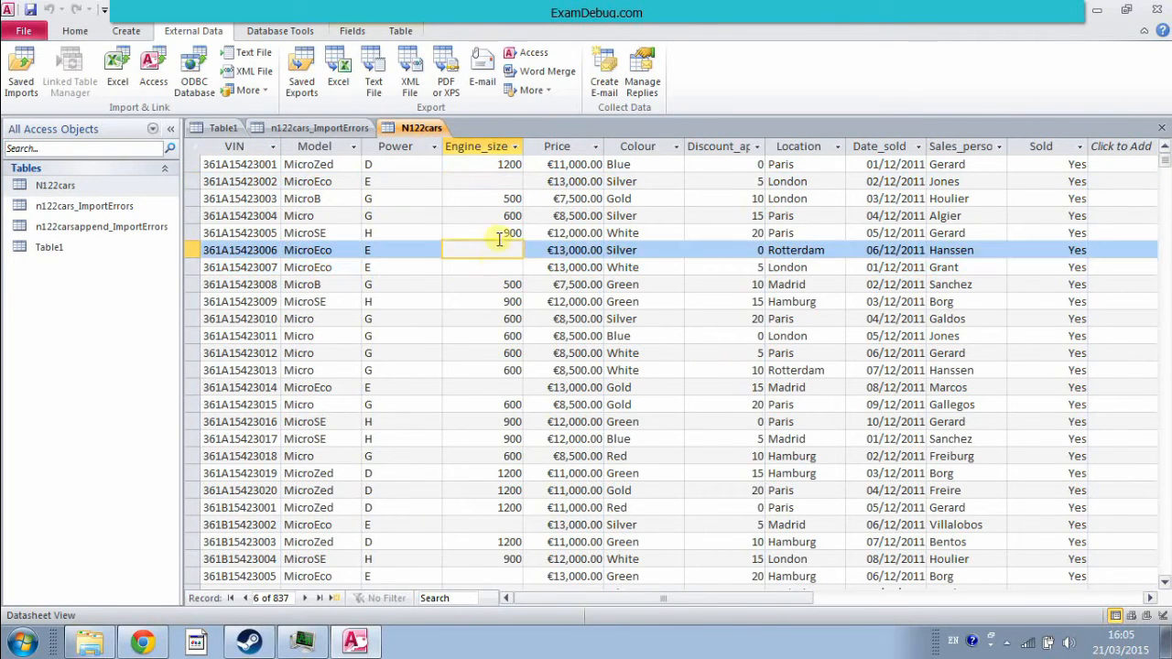
{"action": "left_click", "coordinate": [491, 268]}
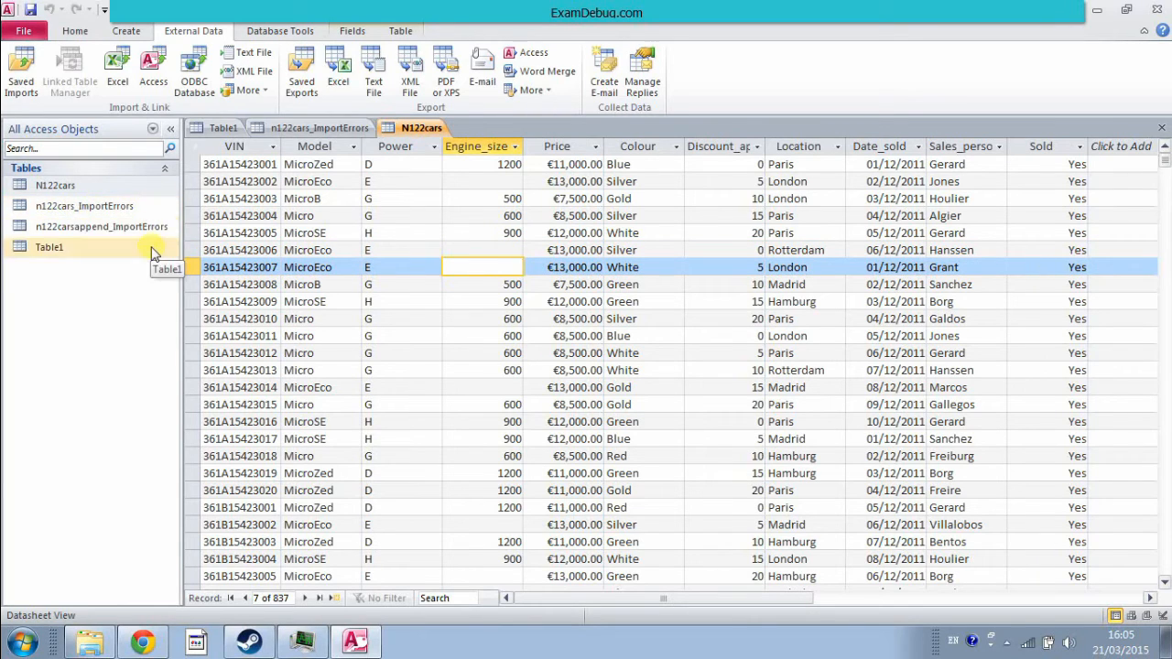
{"action": "left_click", "coordinate": [104, 188]}
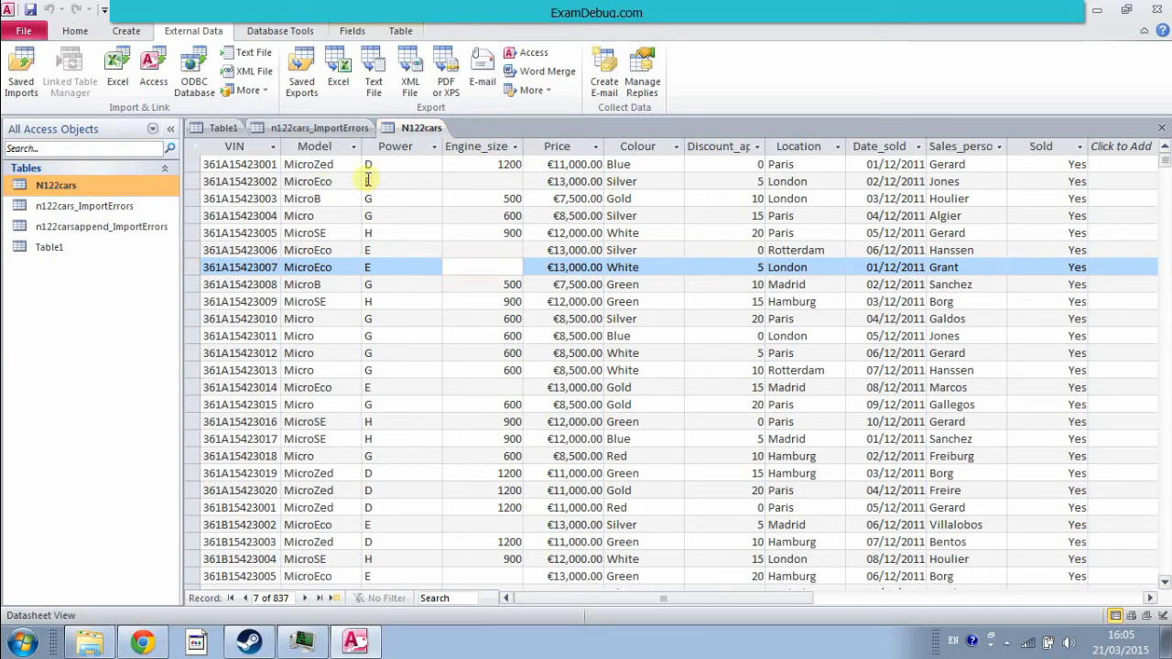
{"action": "mouse_move", "coordinate": [616, 599]}
{"action": "left_mouse_down"}
{"action": "mouse_move", "coordinate": [744, 598]}
{"action": "mouse_move", "coordinate": [623, 602]}
{"action": "left_mouse_up"}
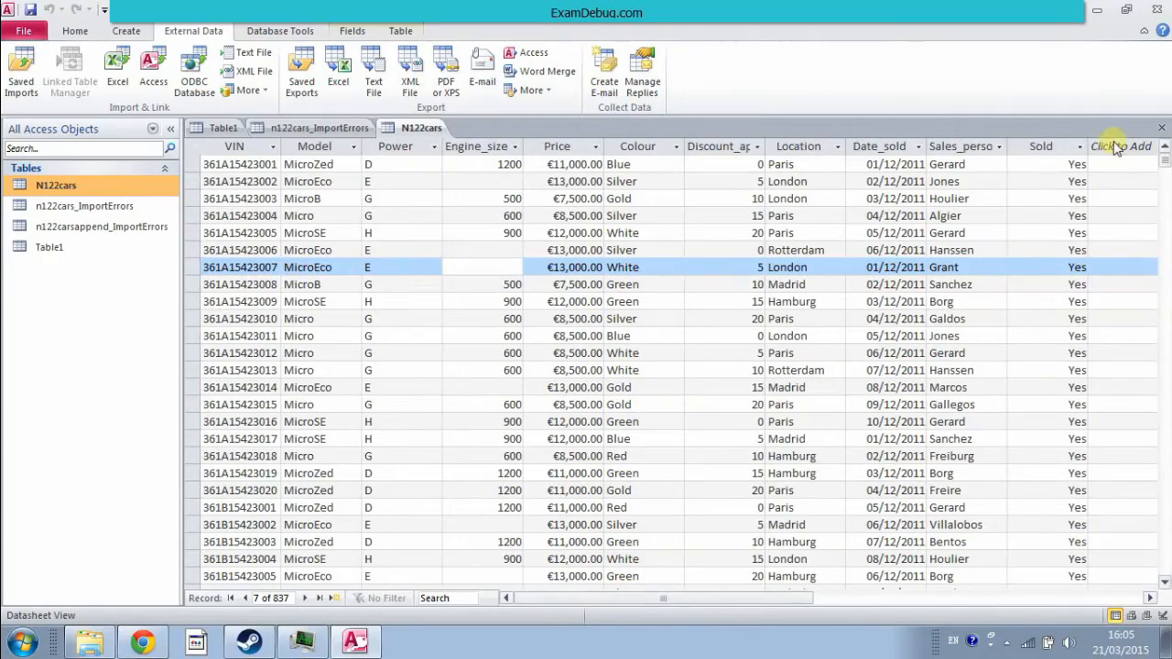
{"action": "left_click_drag", "start_coordinate": [1164, 195], "coordinate": [1162, 159]}
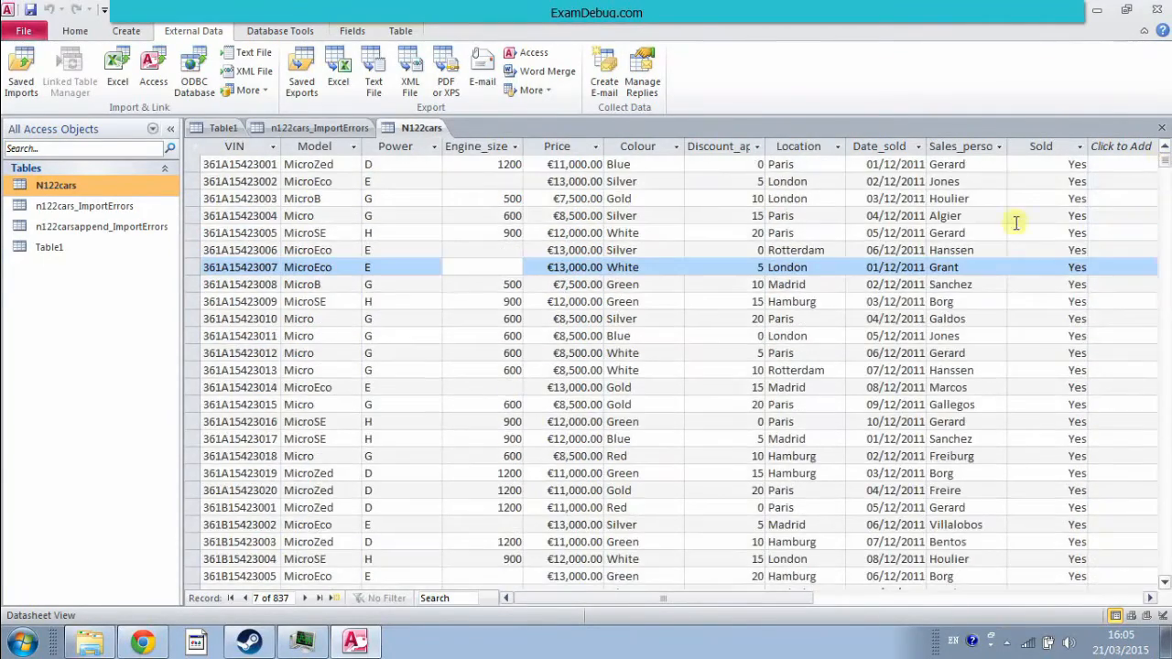
{"action": "left_click", "coordinate": [474, 247]}
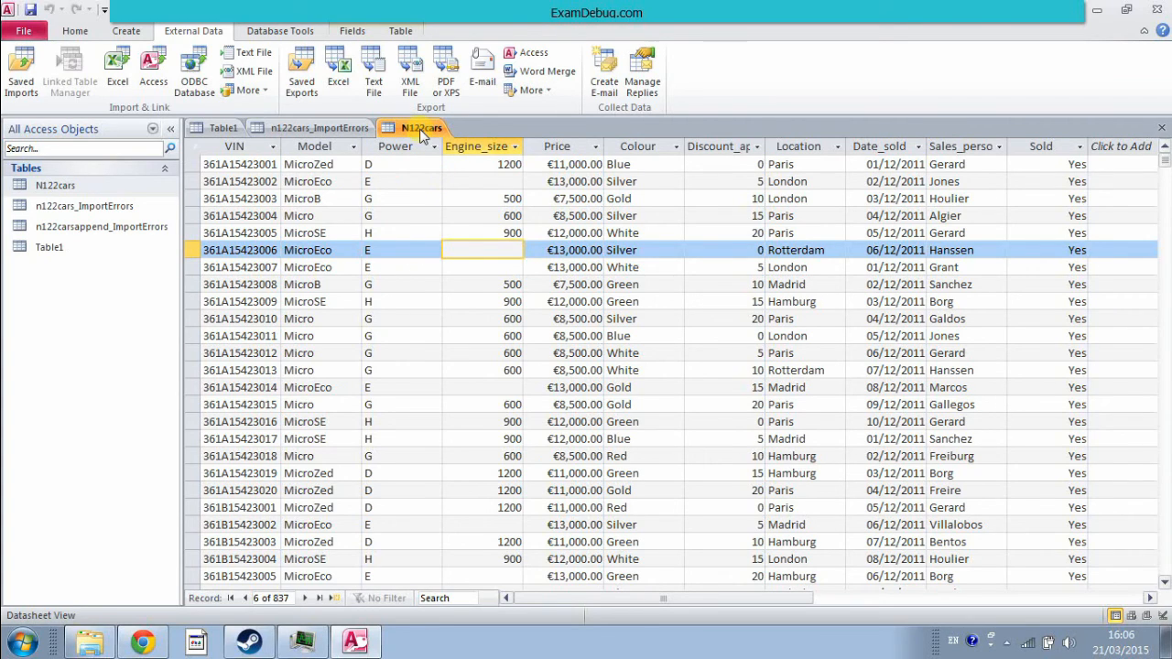
{"action": "left_click", "coordinate": [1005, 642]}
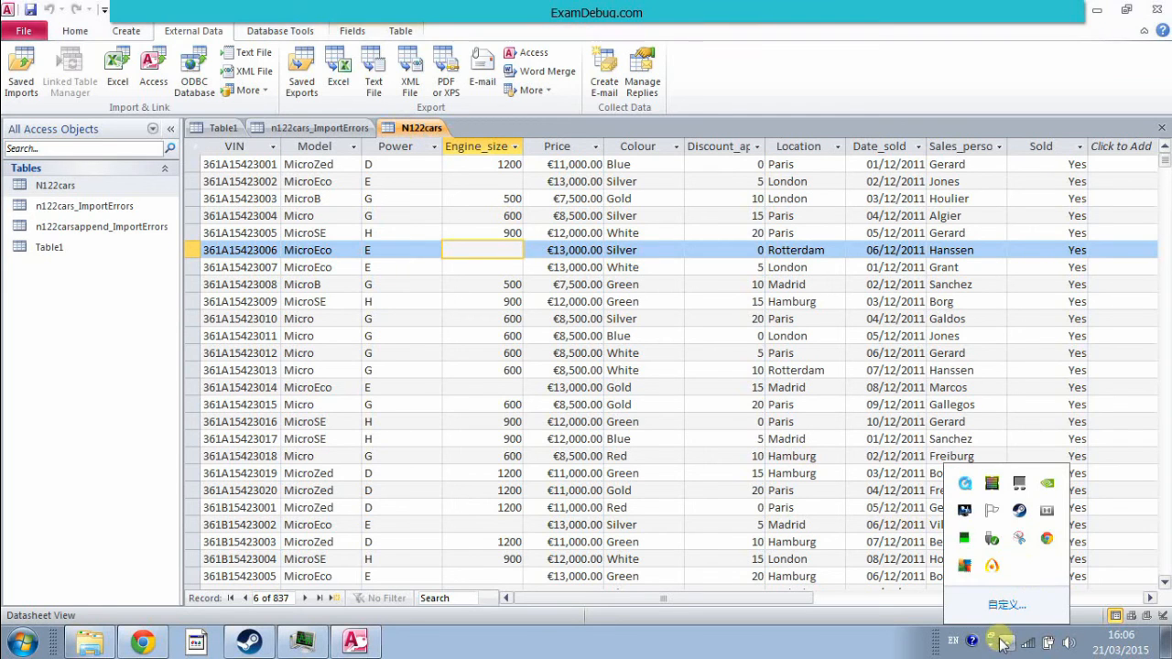
{"action": "left_click", "coordinate": [1014, 556]}
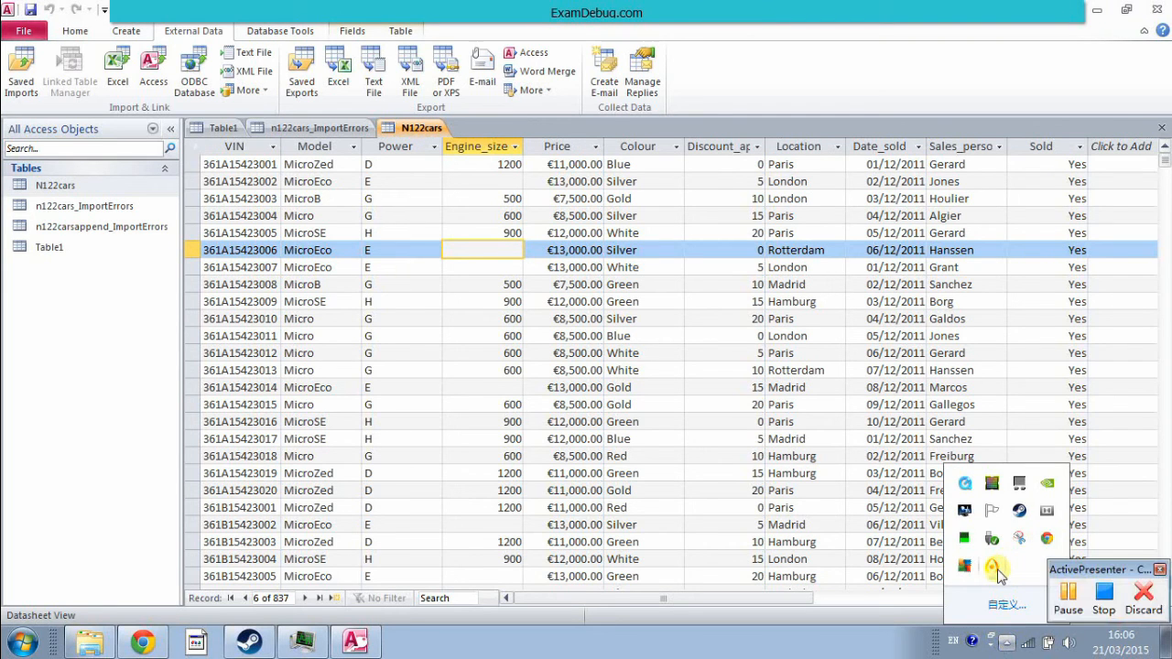
{"action": "left_click", "coordinate": [1104, 599]}
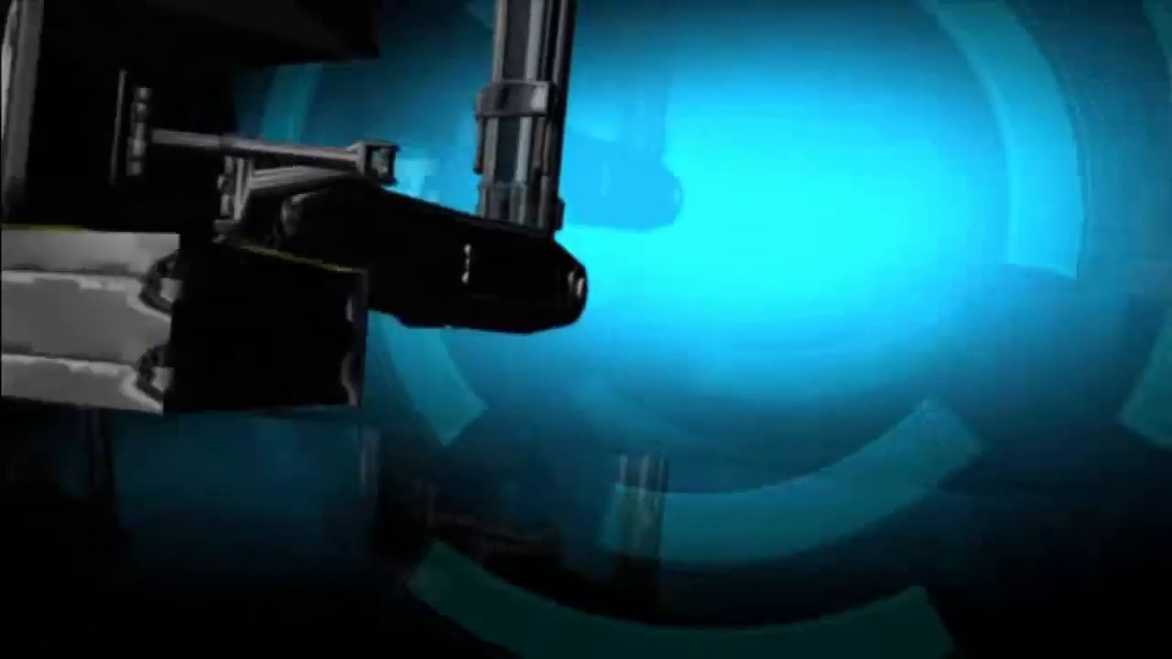